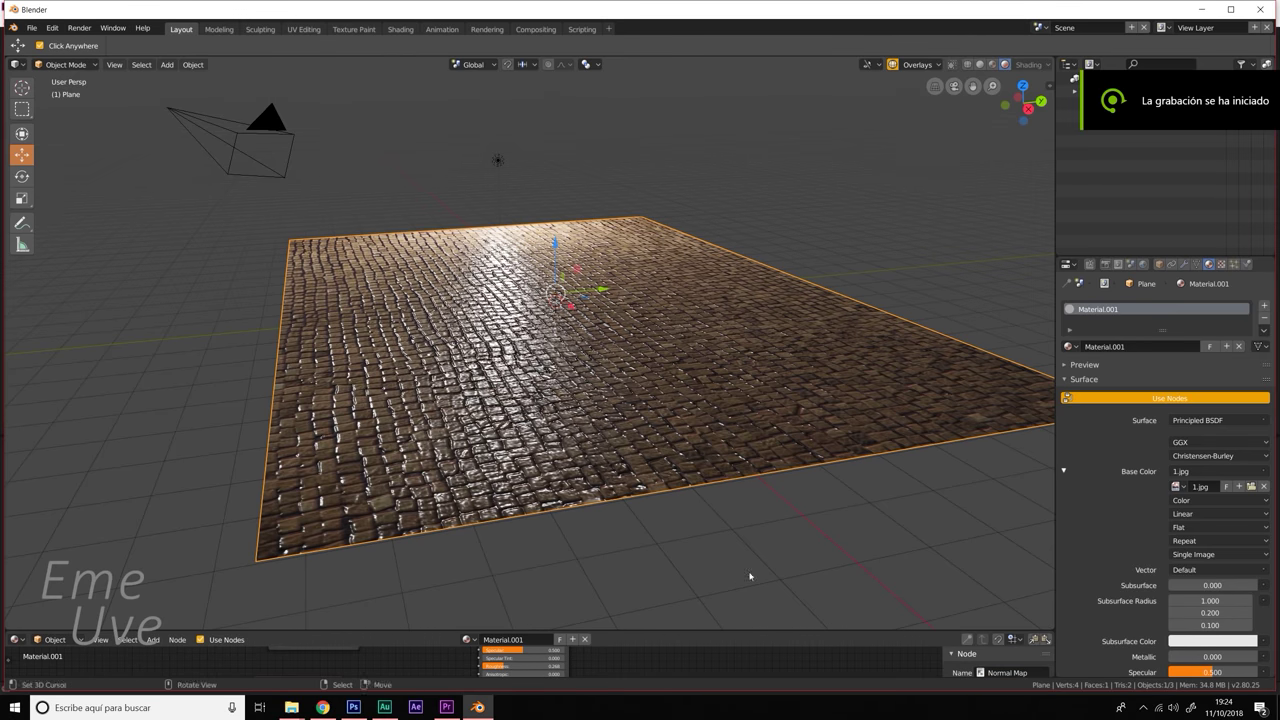
- Orbit and zoom around the rusty G-Robot model from low front and overhead angles
middle_click_drag(743, 503, 751, 511)
scroll(586, 451, "up", 4)
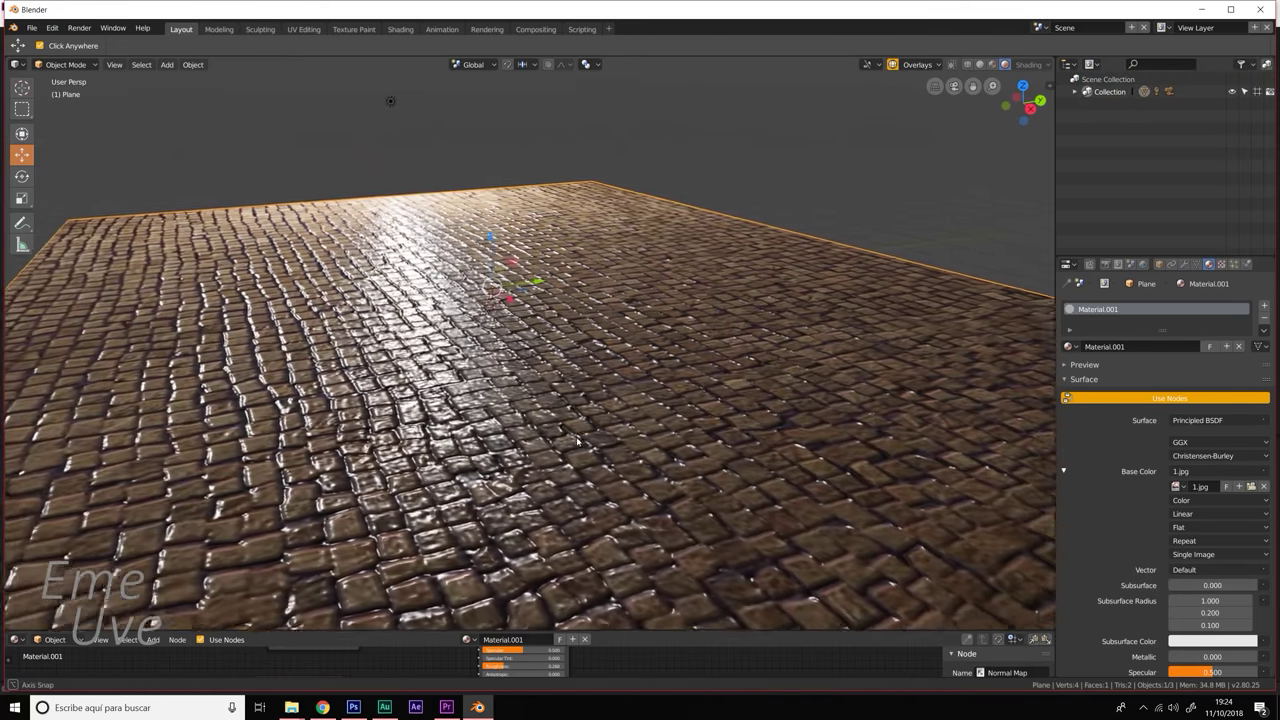
mouse_move(577, 439)
middle_mouse_down()
mouse_move(627, 436)
mouse_move(532, 443)
mouse_move(619, 434)
mouse_move(674, 451)
mouse_move(661, 437)
mouse_move(684, 427)
mouse_move(631, 427)
mouse_move(740, 400)
middle_mouse_up()
scroll(631, 427, "down", 5)
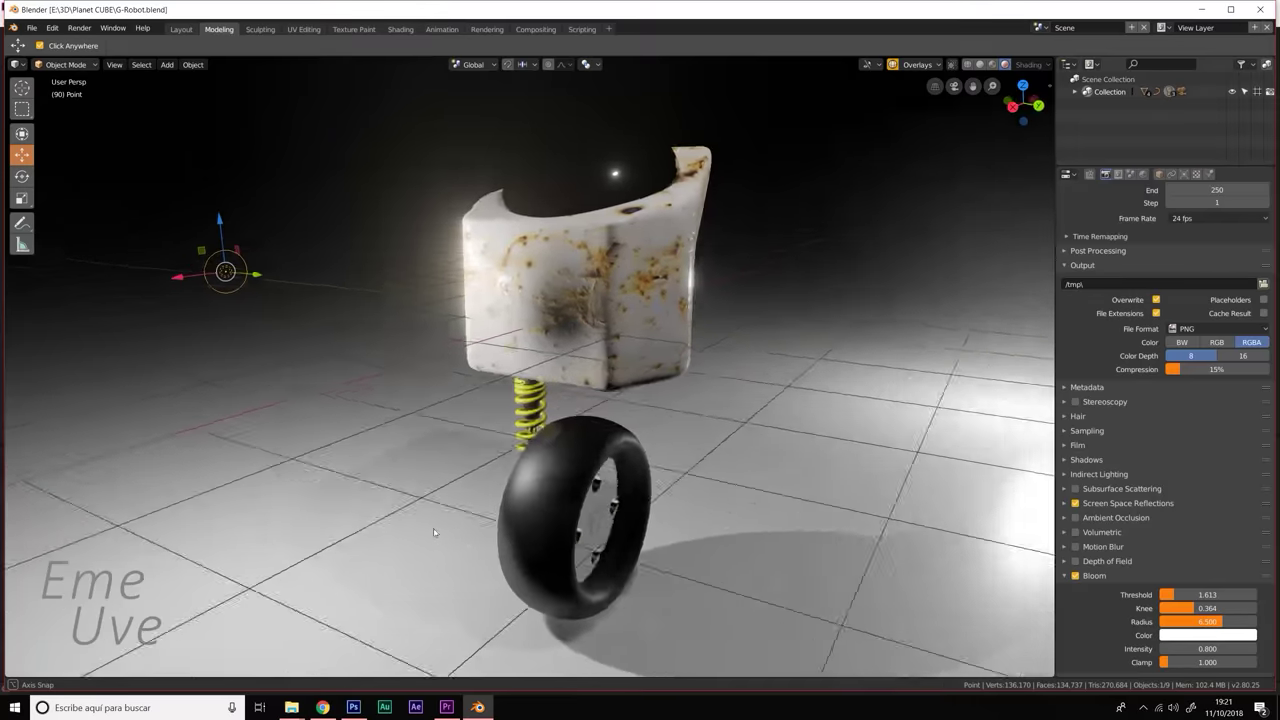
middle_click_drag(434, 532, 389, 527)
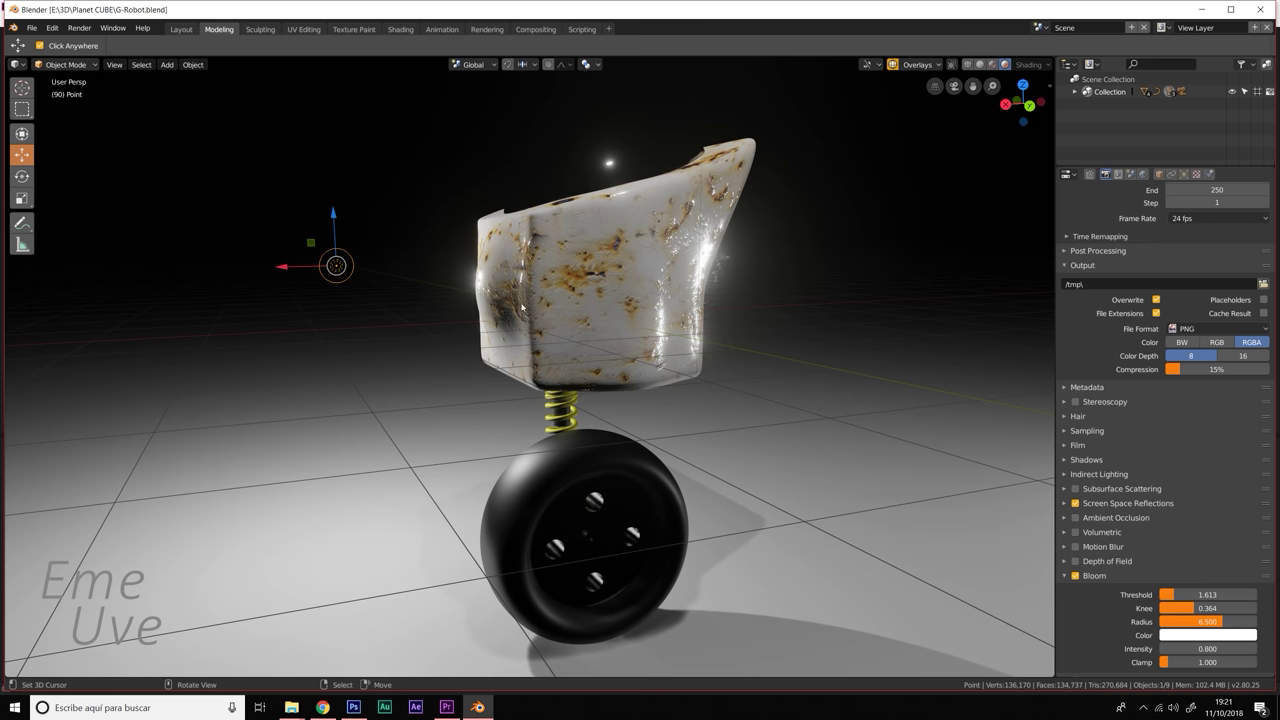
mouse_move(521, 307)
middle_mouse_down()
mouse_move(669, 360)
mouse_move(692, 348)
mouse_move(712, 193)
middle_mouse_up()
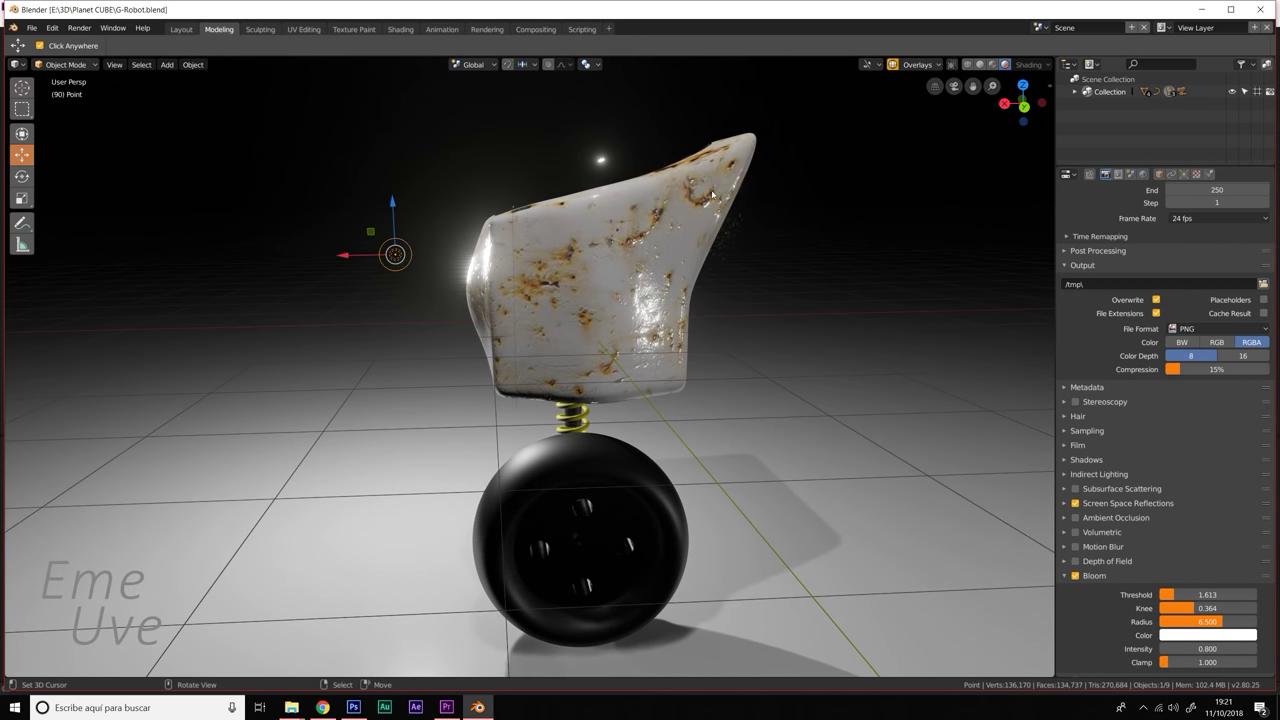
scroll(652, 302, "up", 1)
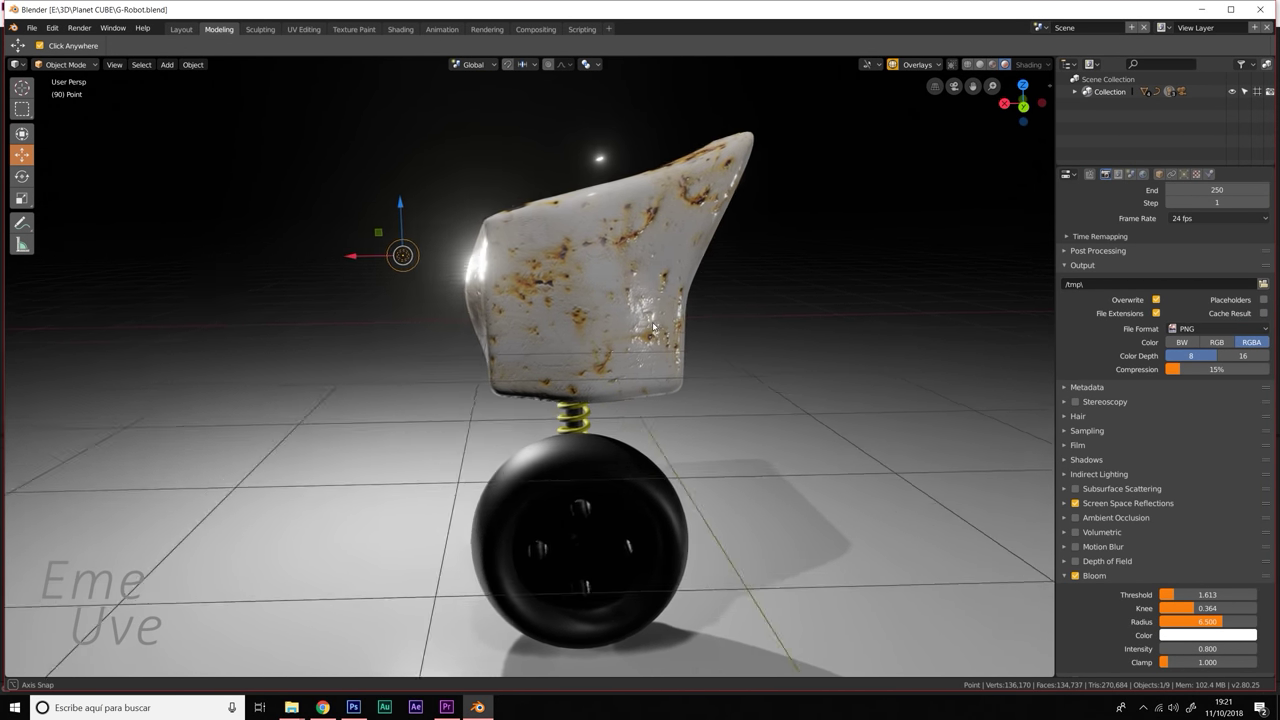
scroll(652, 302, "up", 3)
middle_click_drag(652, 302, 722, 336)
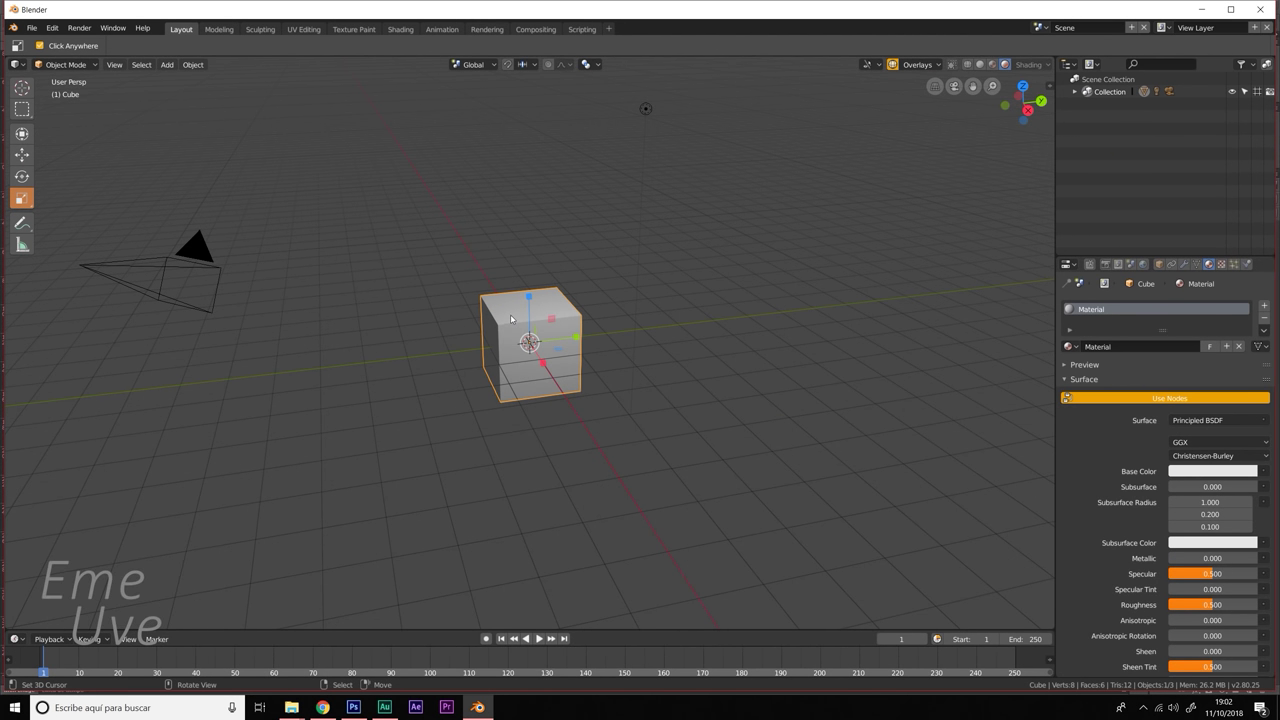
- Delete the default cube and add a plane at the origin
key("x")
left_click(510, 315)
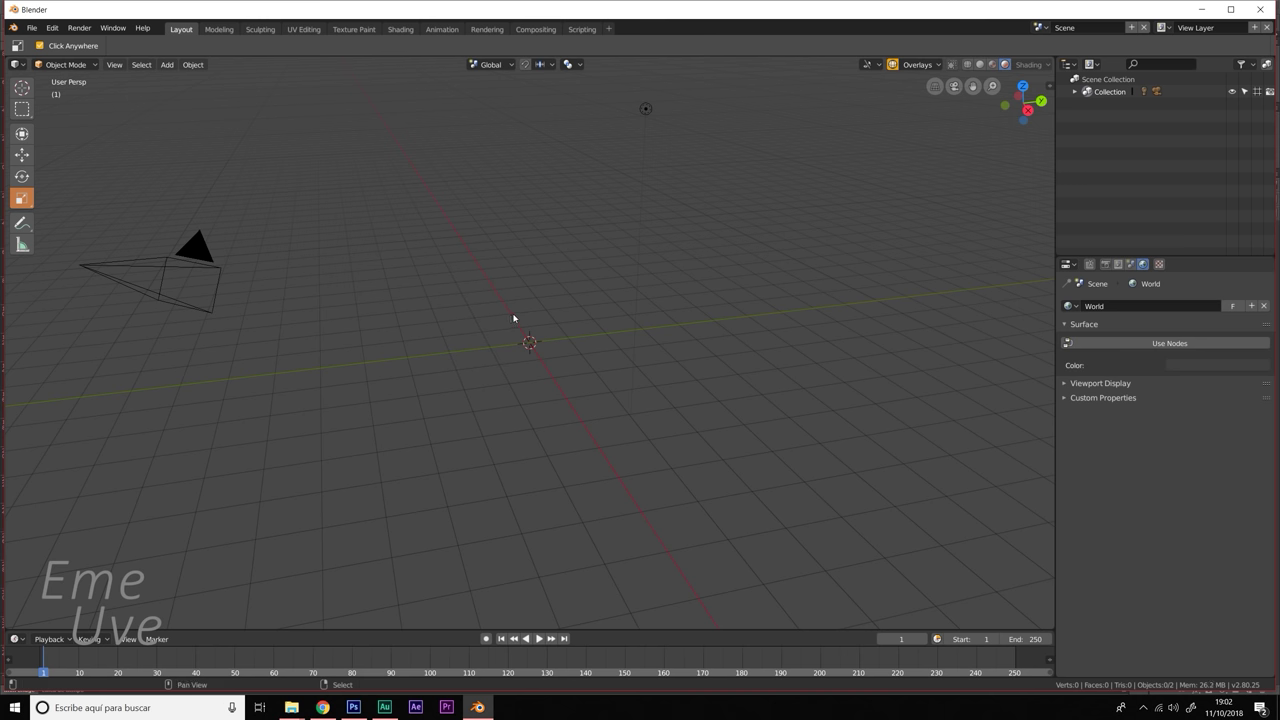
key("shift+a")
left_click(577, 316)
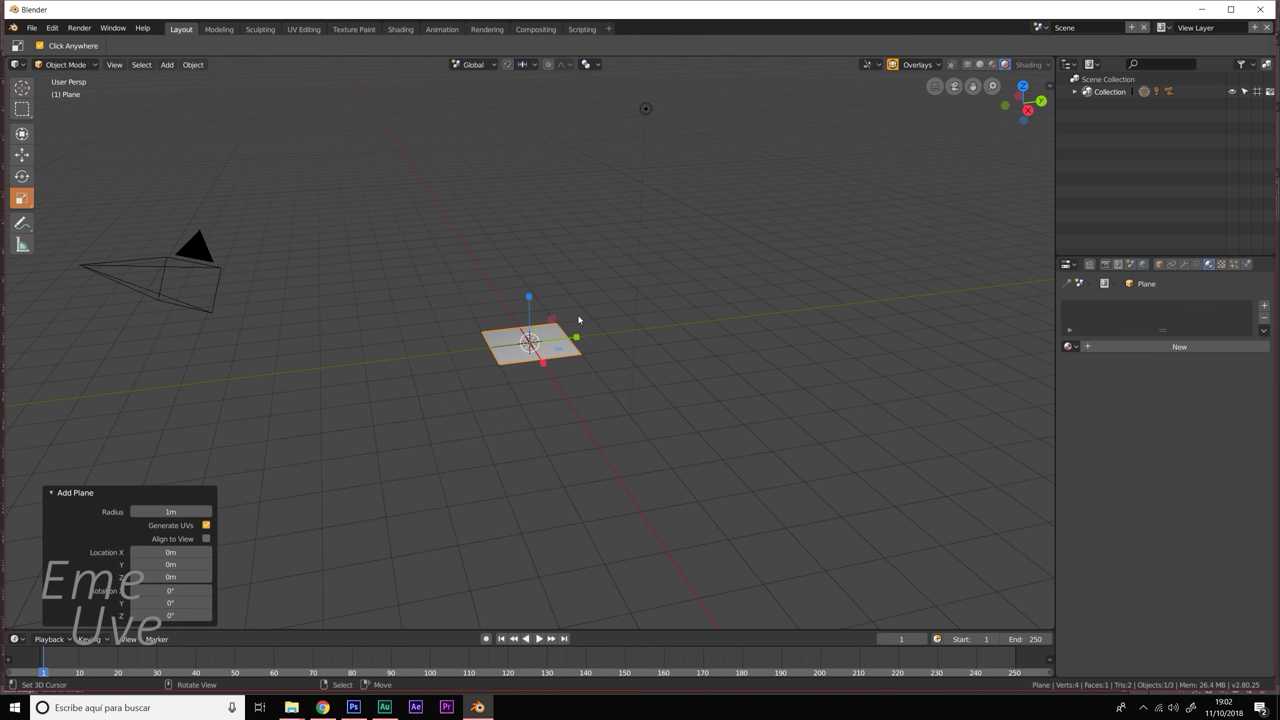
- Scale the new plane up in two passes
key("s")
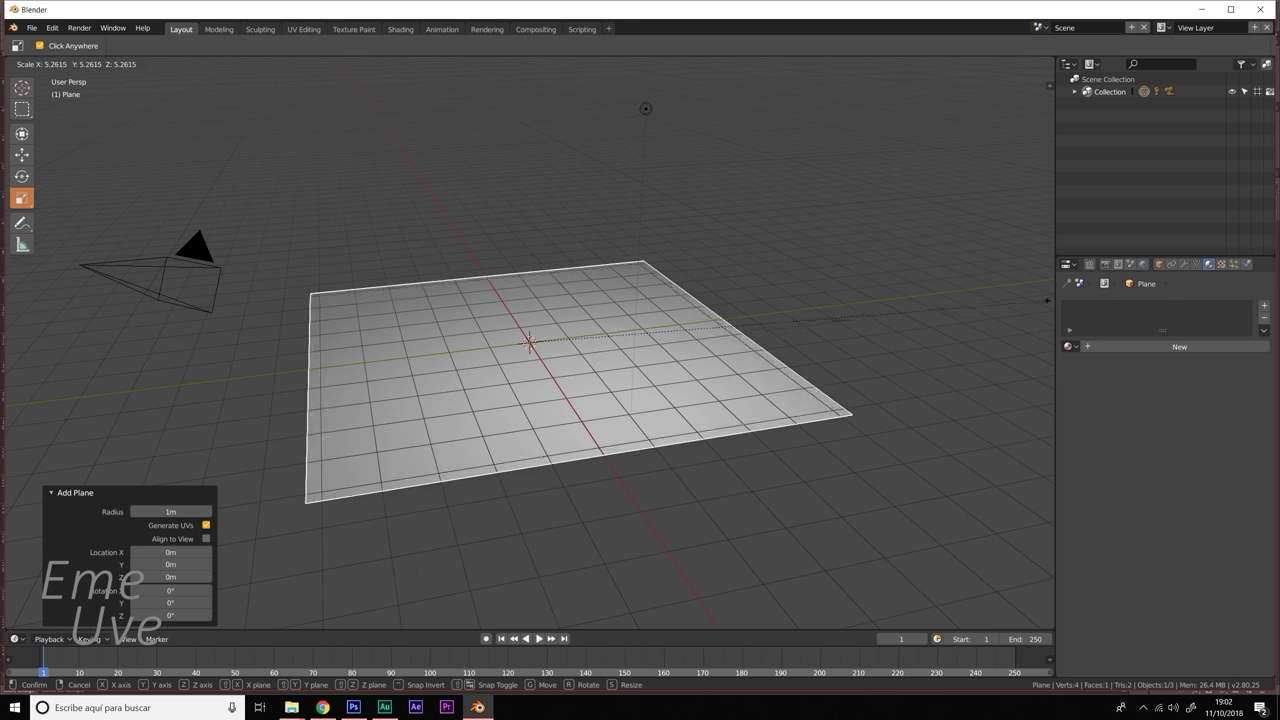
left_click(518, 478)
key("s")
left_click(712, 384)
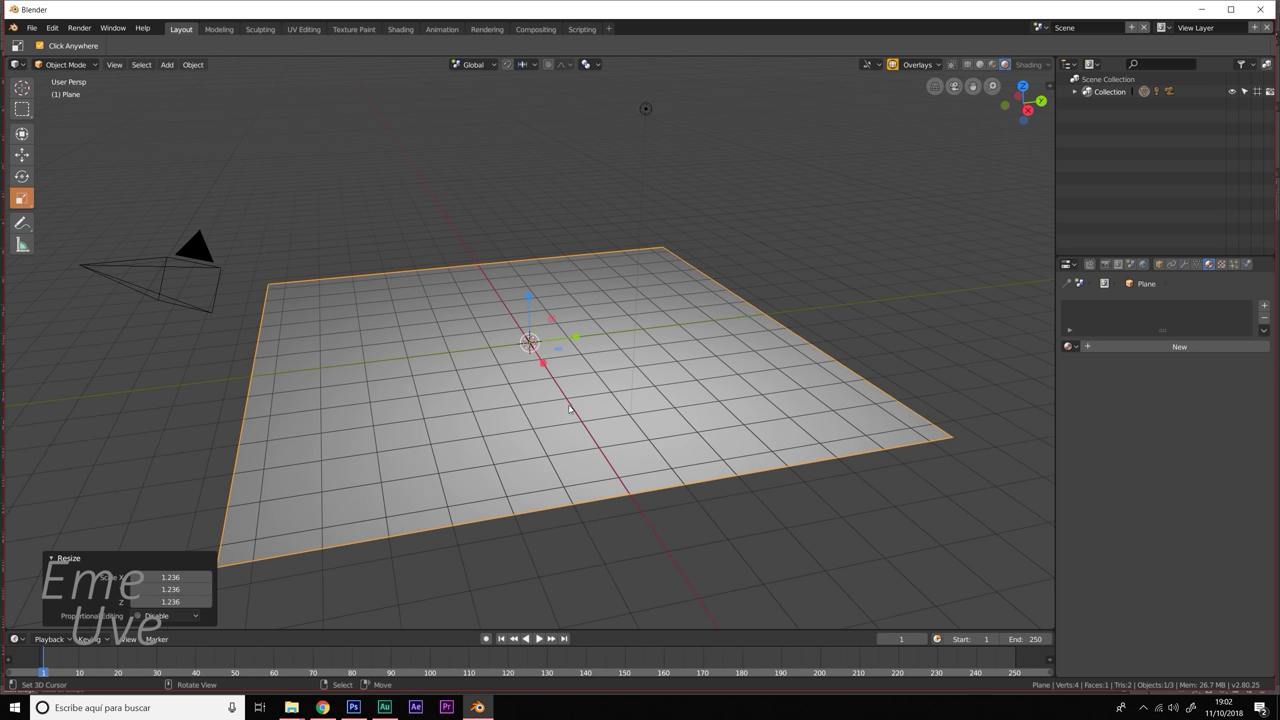
- Raise the plane 0.215 m along Z with the Move gizmo, then enlarge it further
key("ctrl+grave")
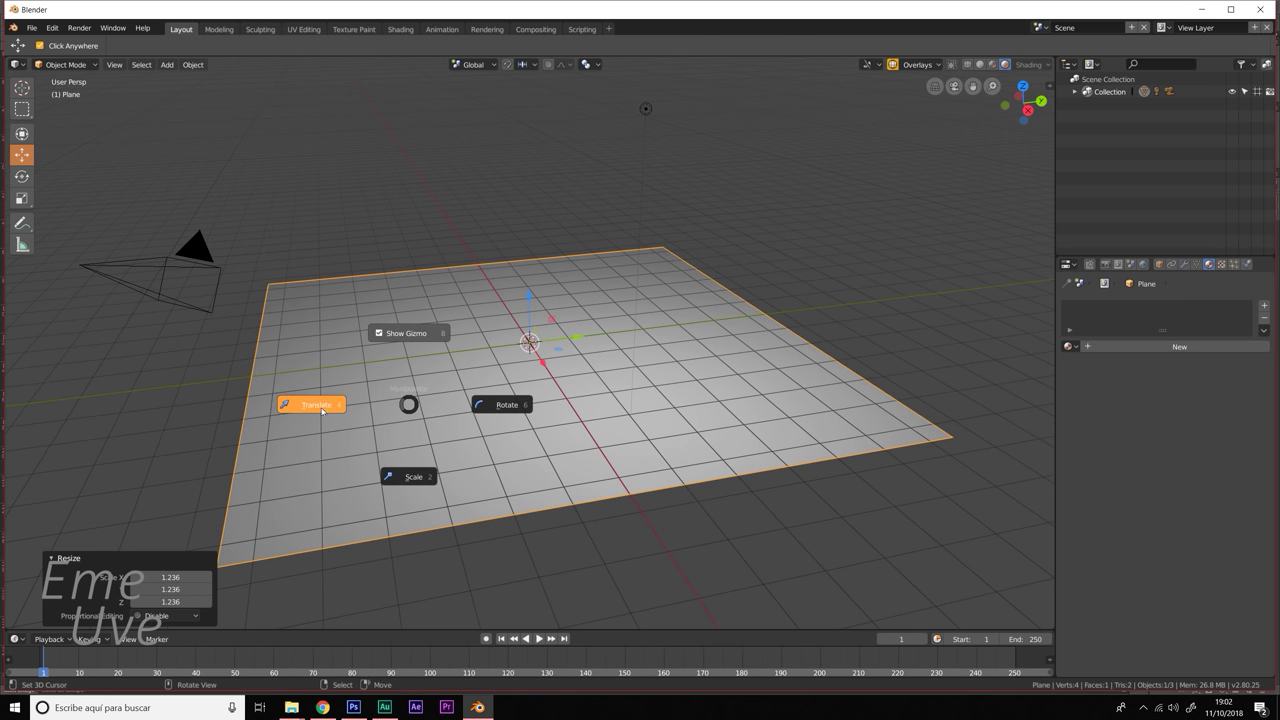
left_click(330, 403)
left_click_drag(533, 295, 560, 363)
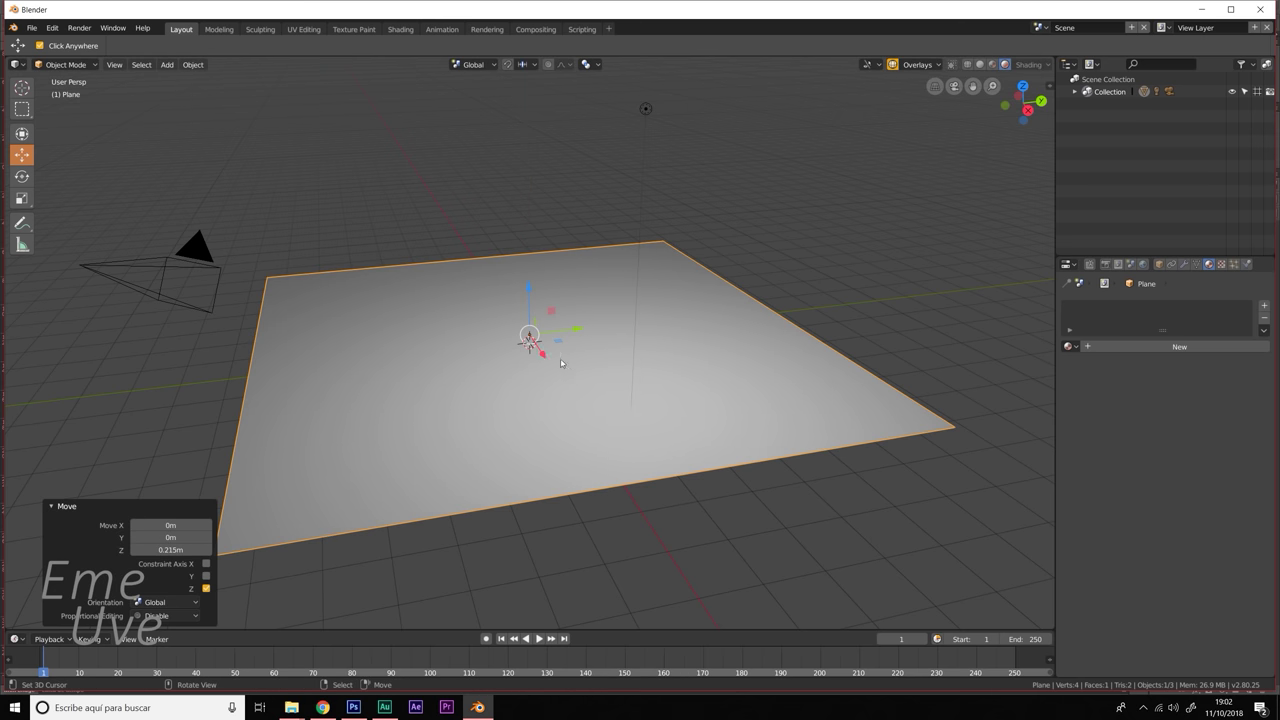
middle_click_drag(544, 357, 536, 418)
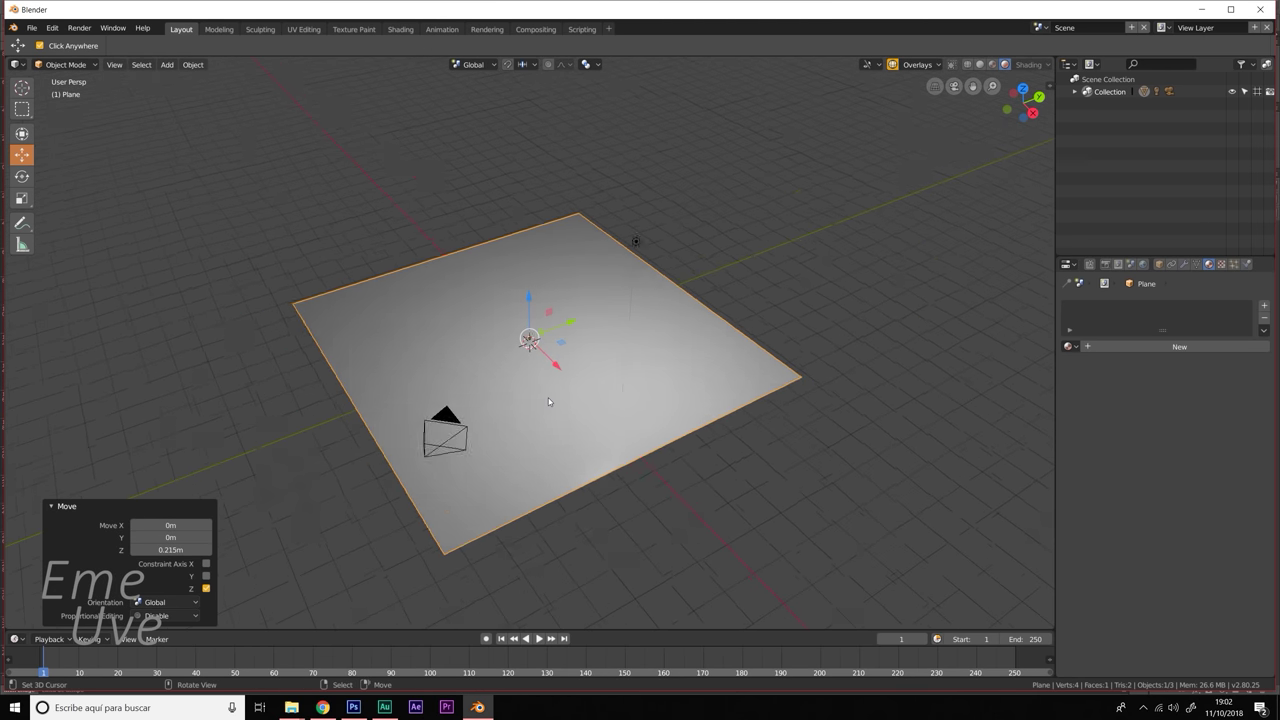
key("ctrl+grave")
left_click(535, 484)
left_click_drag(556, 420, 566, 371)
left_click(619, 287)
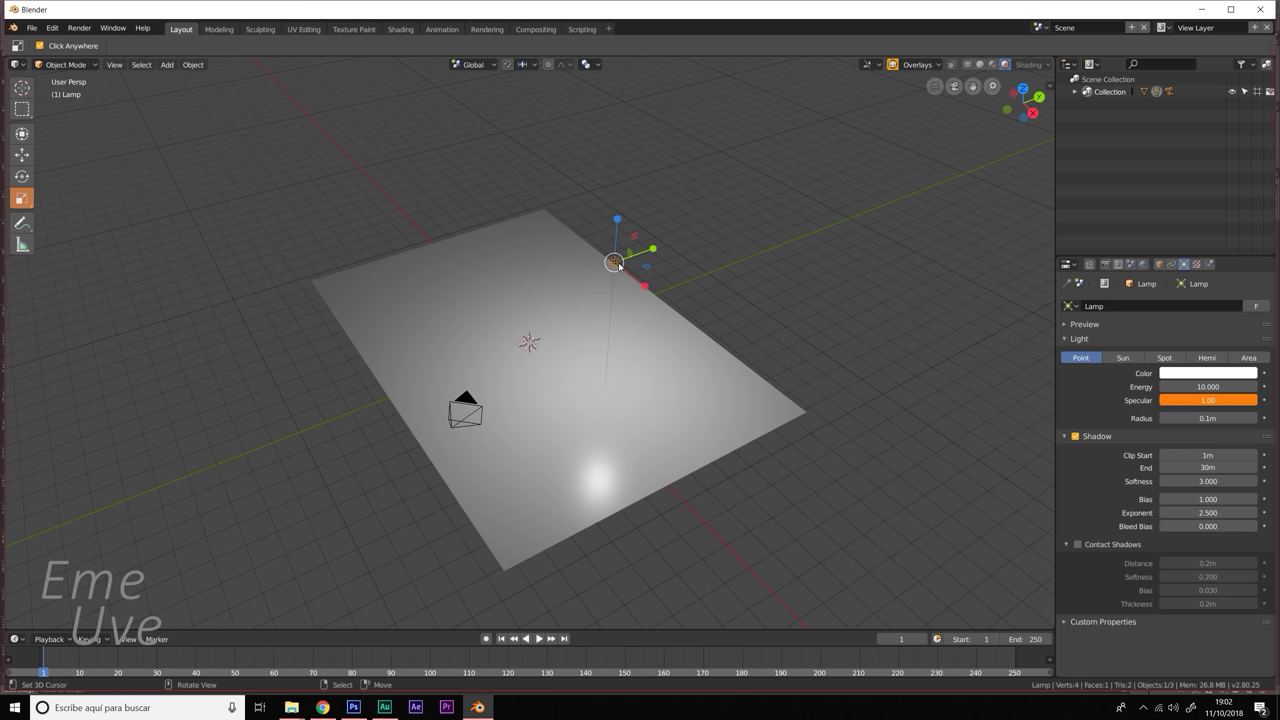
- Move the lamp -13.9 m along X to sit above the plane's centre
key("ctrl+grave")
left_click(494, 278)
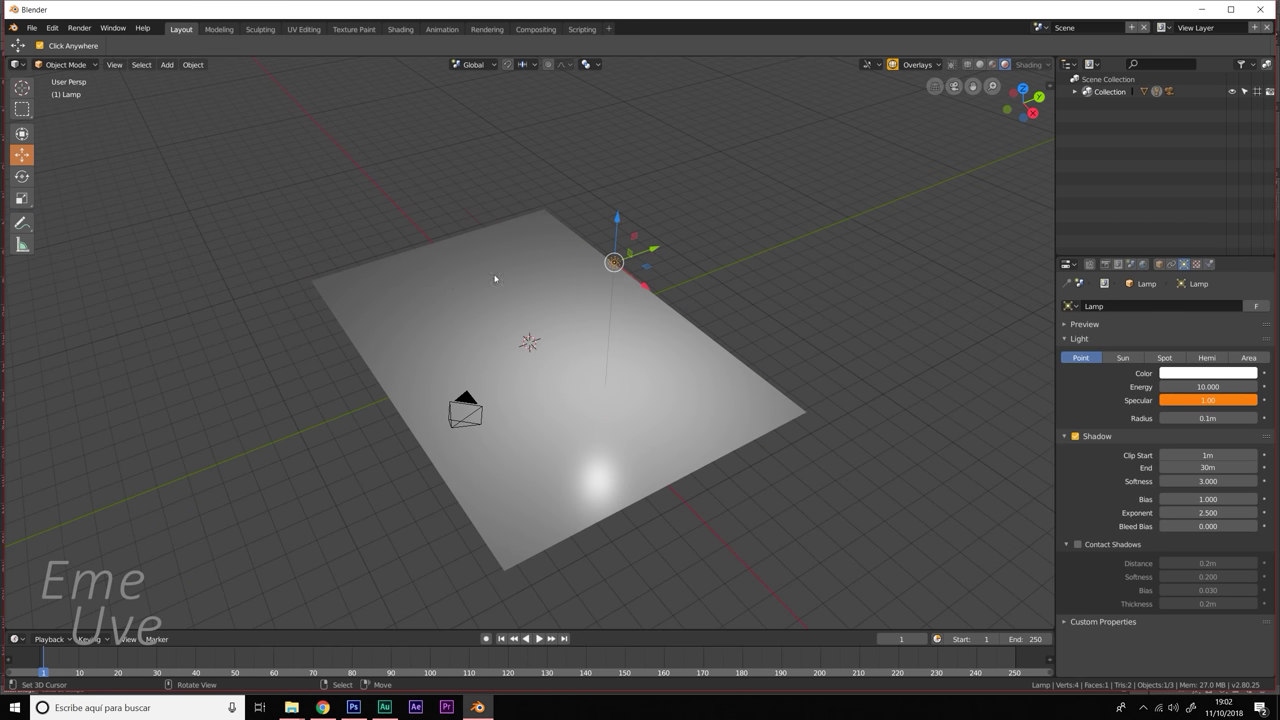
left_click_drag(645, 286, 470, 198)
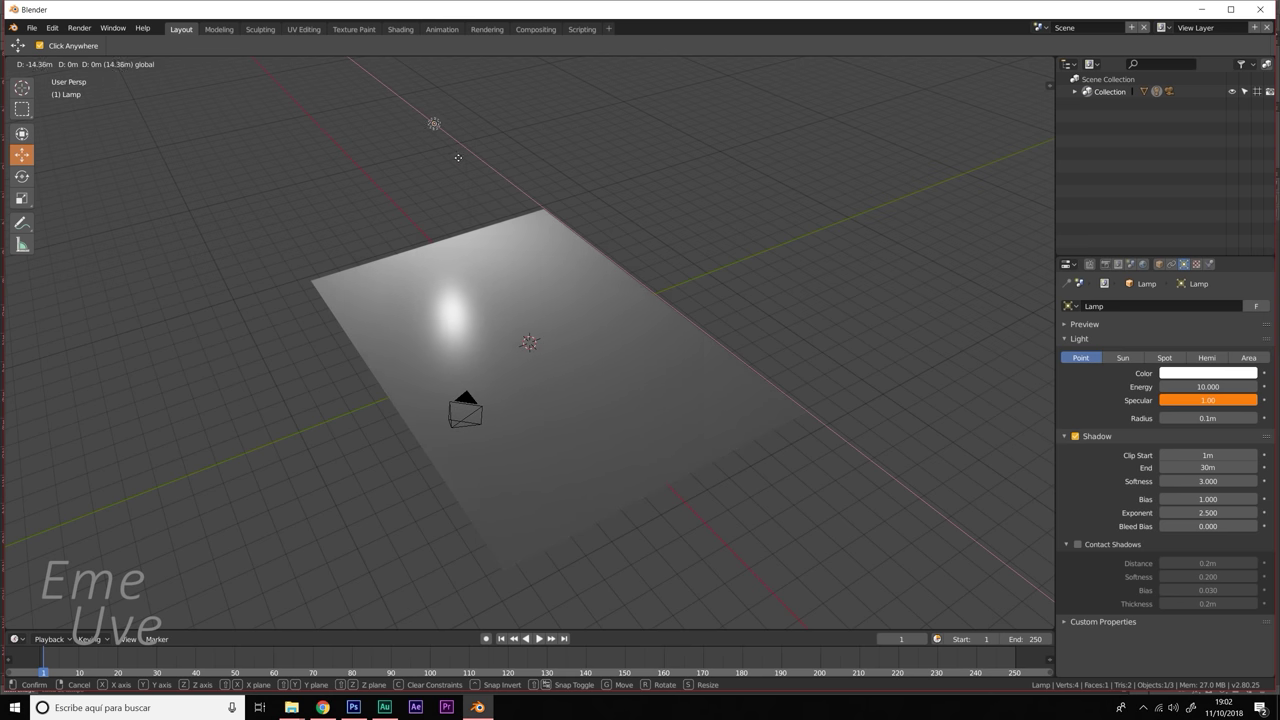
middle_click_drag(469, 198, 445, 167)
- Lower the lamp 2.04 m along Z, then switch to the cobblestone photo in Photoshop
key("g")
key("z")
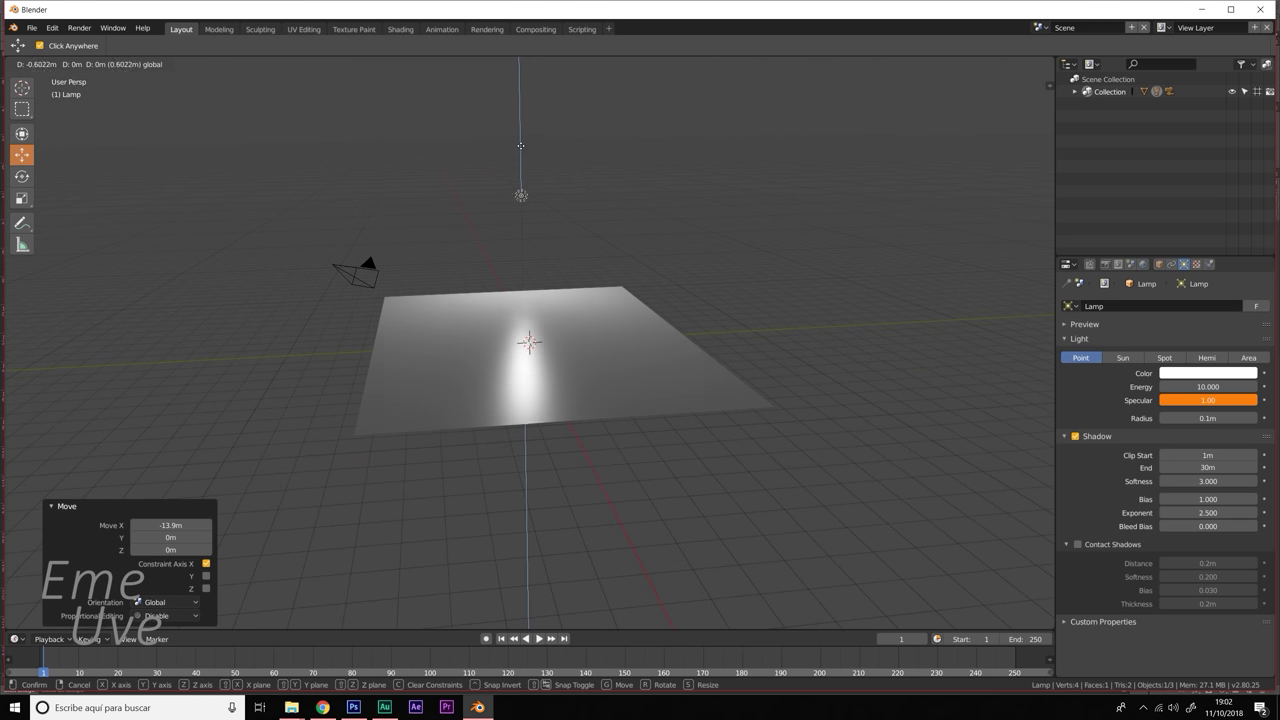
left_click(521, 169)
mouse_move(507, 353)
middle_mouse_down()
mouse_move(477, 348)
mouse_move(546, 384)
middle_mouse_up()
scroll(530, 367, "up", 2)
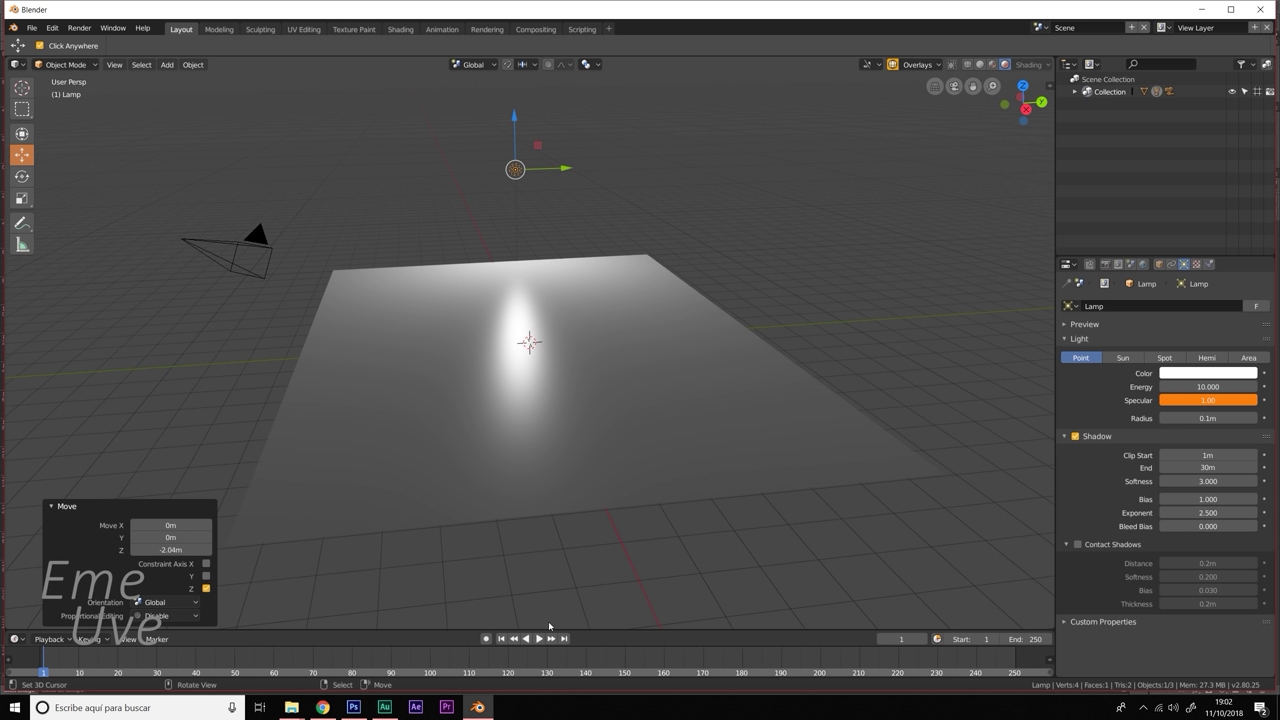
left_click(353, 707)
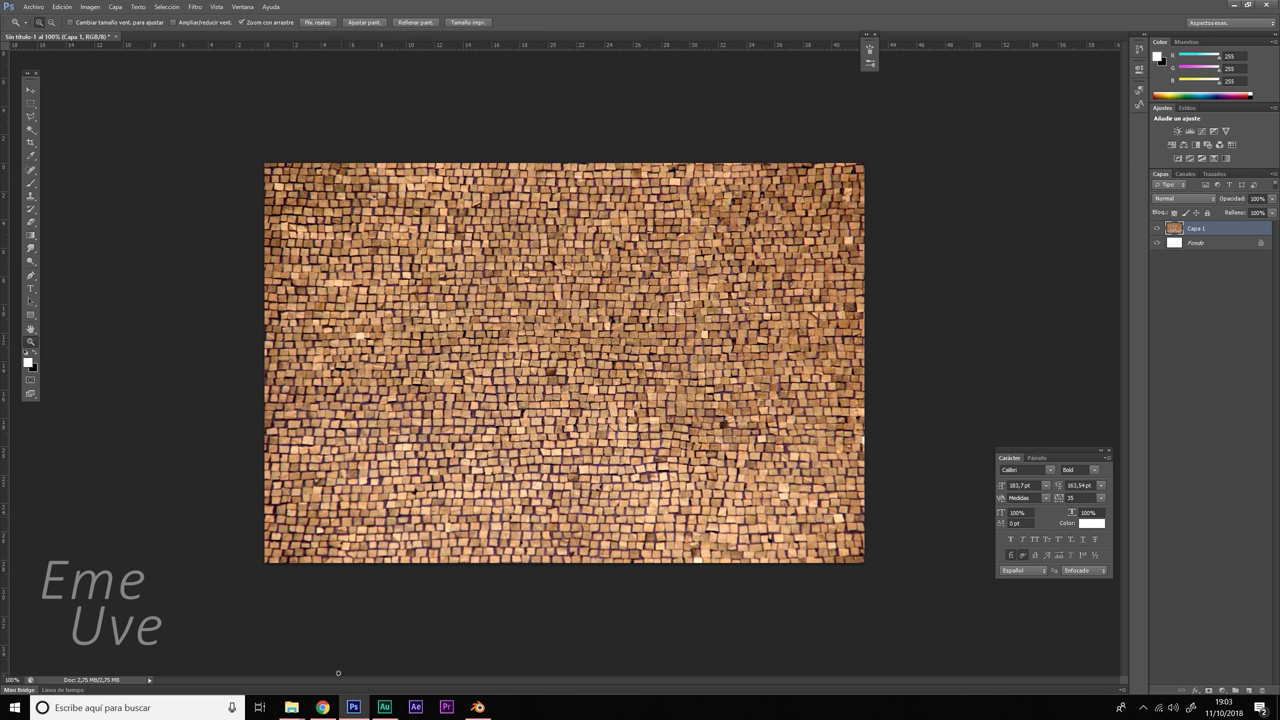
- Switch to Chrome's MEGA folder holding Photoshop_Plugins_x32.exe and Photoshop_Plugins_x64.exe
left_click(322, 707)
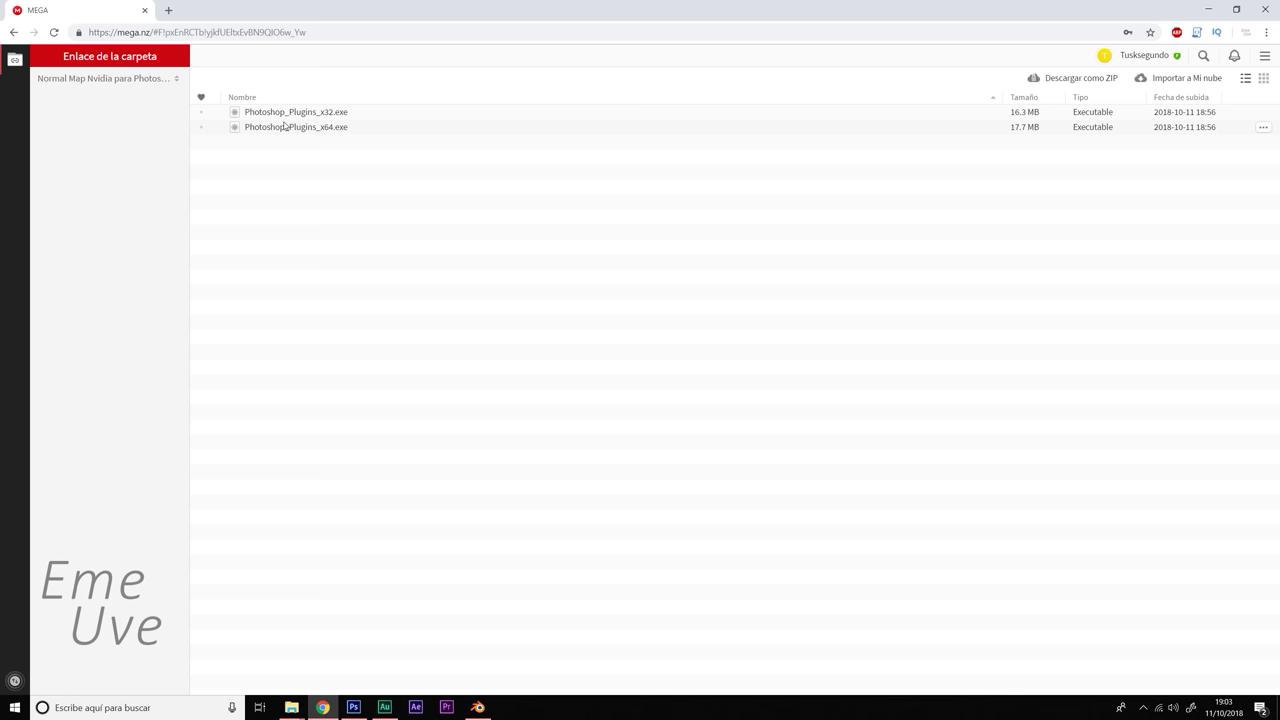
mouse_move(296, 127)
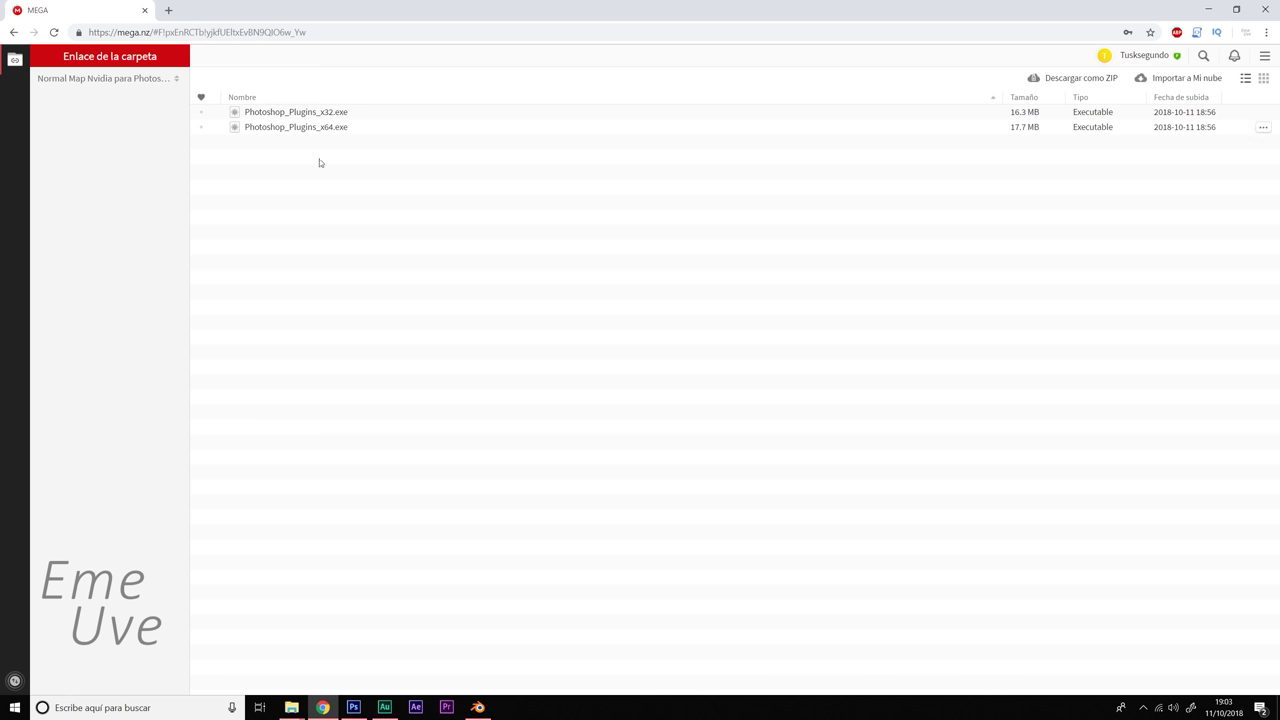
- Bring the Photoshop document with the cobblestone photo back to the front
left_click(353, 707)
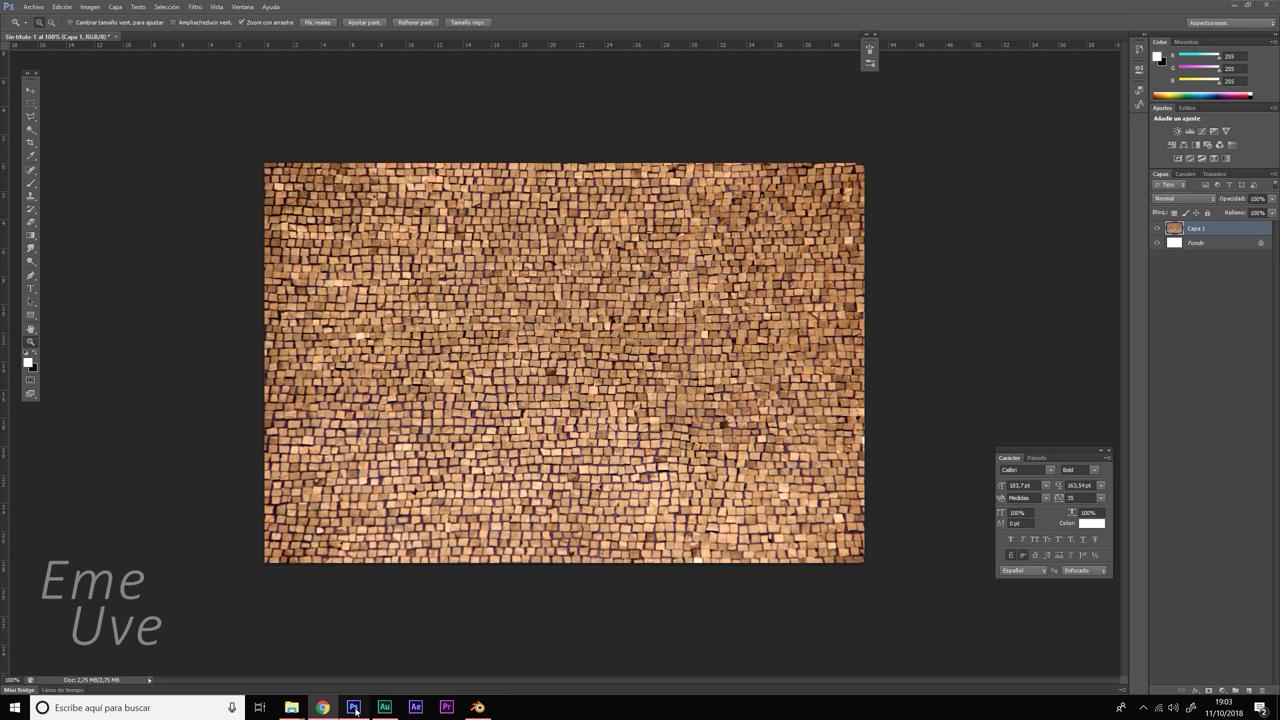
- Apply Filtro > NVIDIA Tools > NormalMapFilter (4 sample, Average RGB) to turn Capa 1 into a normal map
left_click(196, 8)
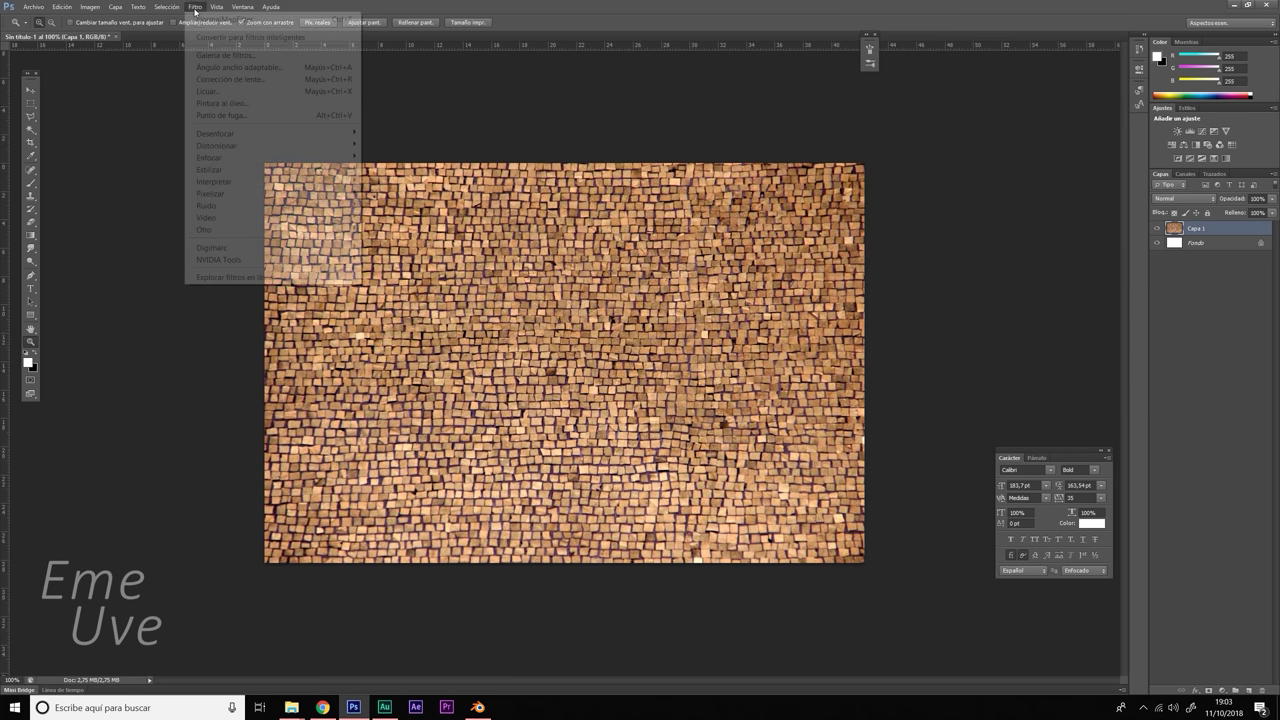
mouse_move(240, 259)
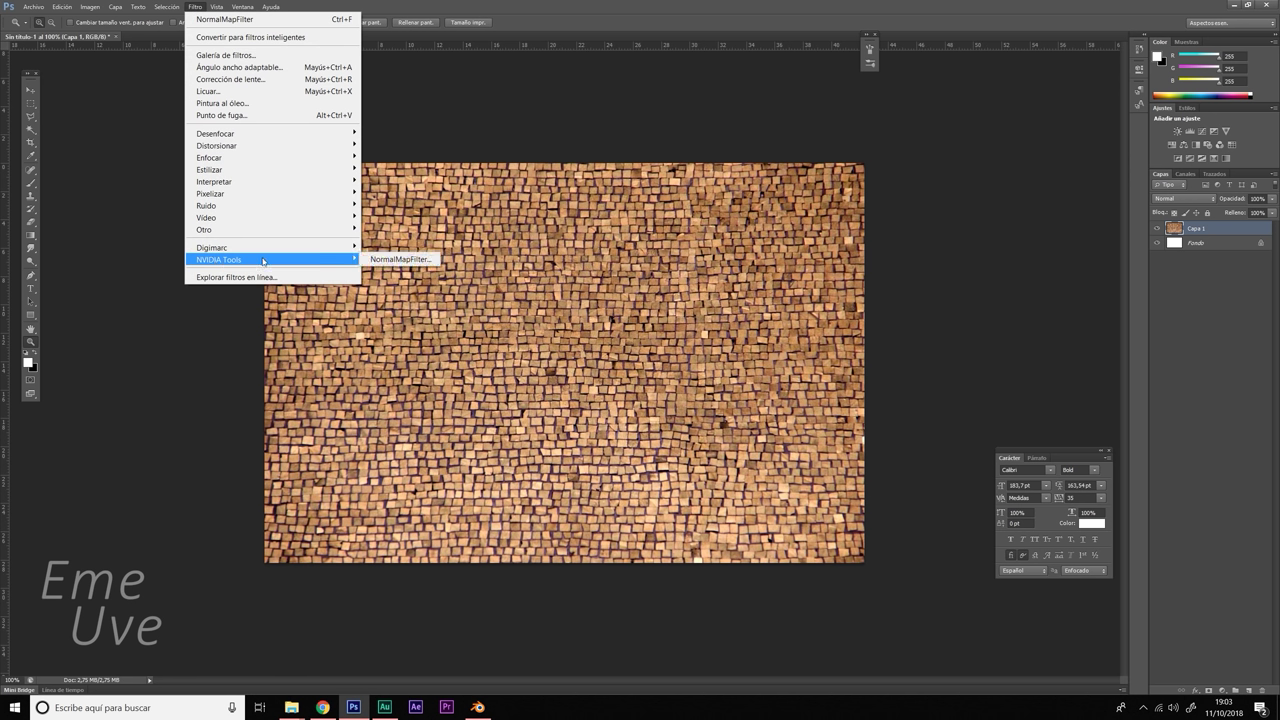
left_click(396, 261)
left_click_drag(226, 46, 294, 66)
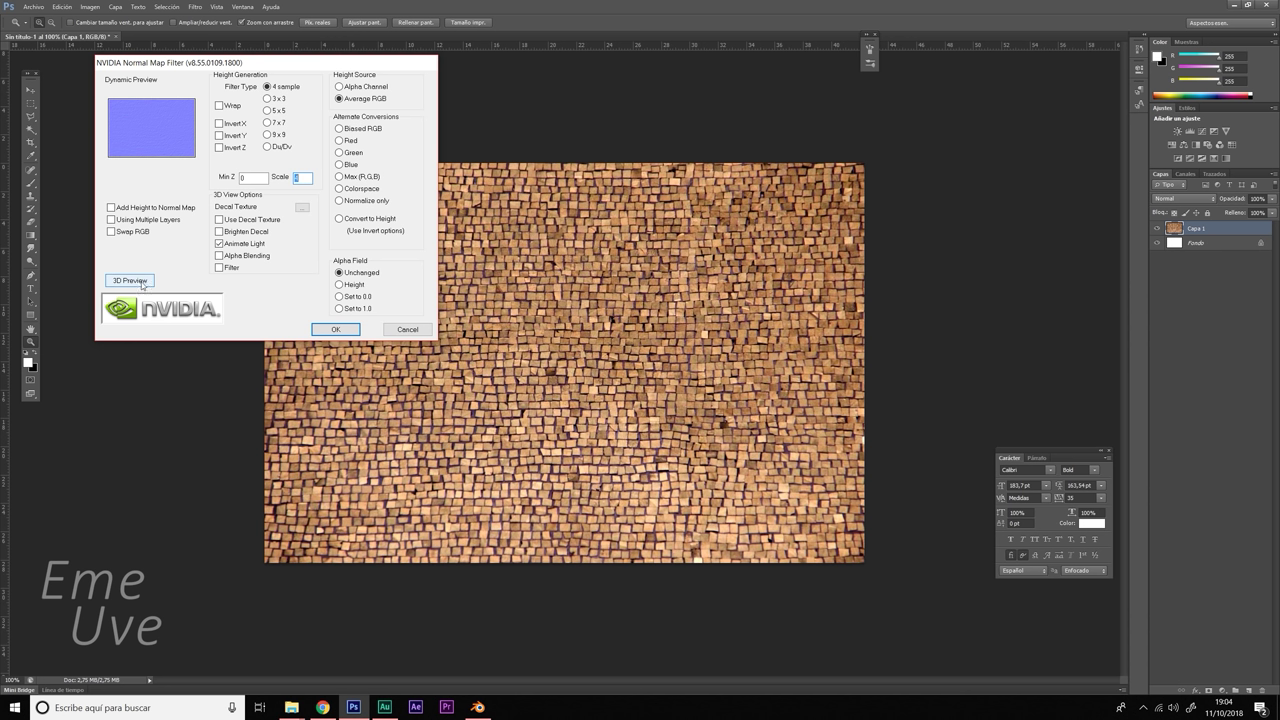
left_click(338, 330)
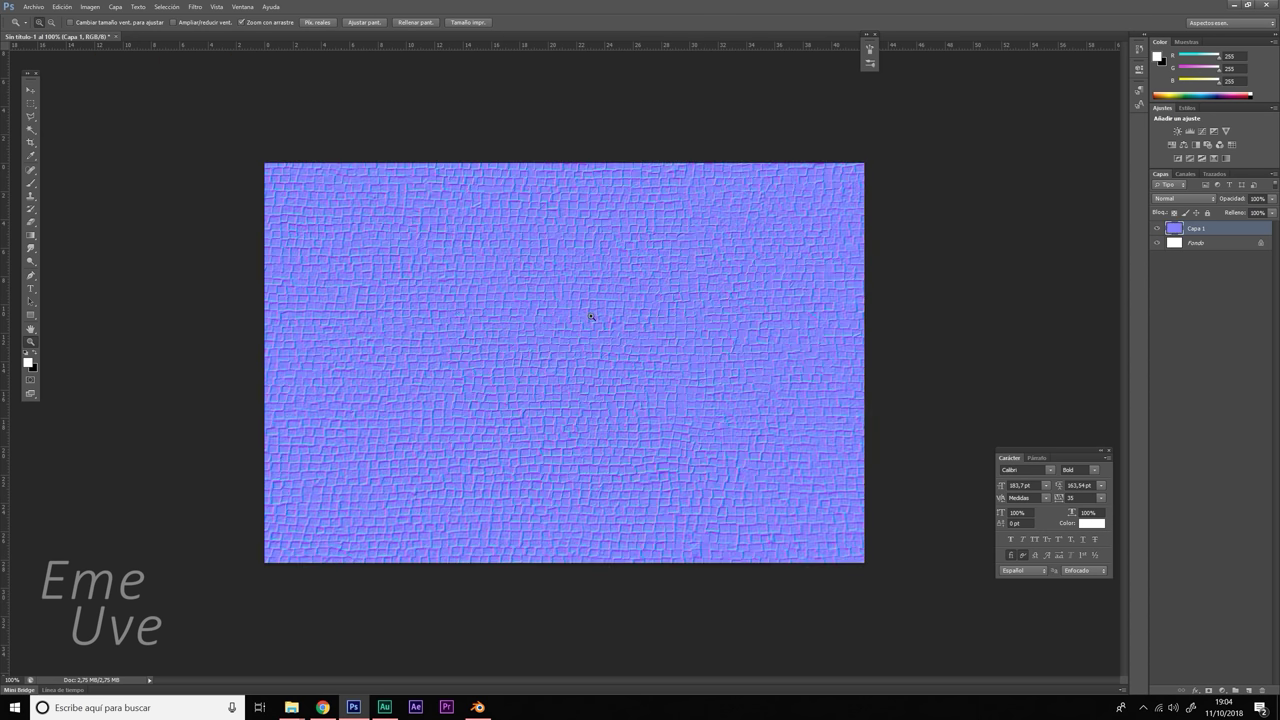
- Zoom the normal map to 200% and back to 100%, then return to Blender
left_click(535, 319)
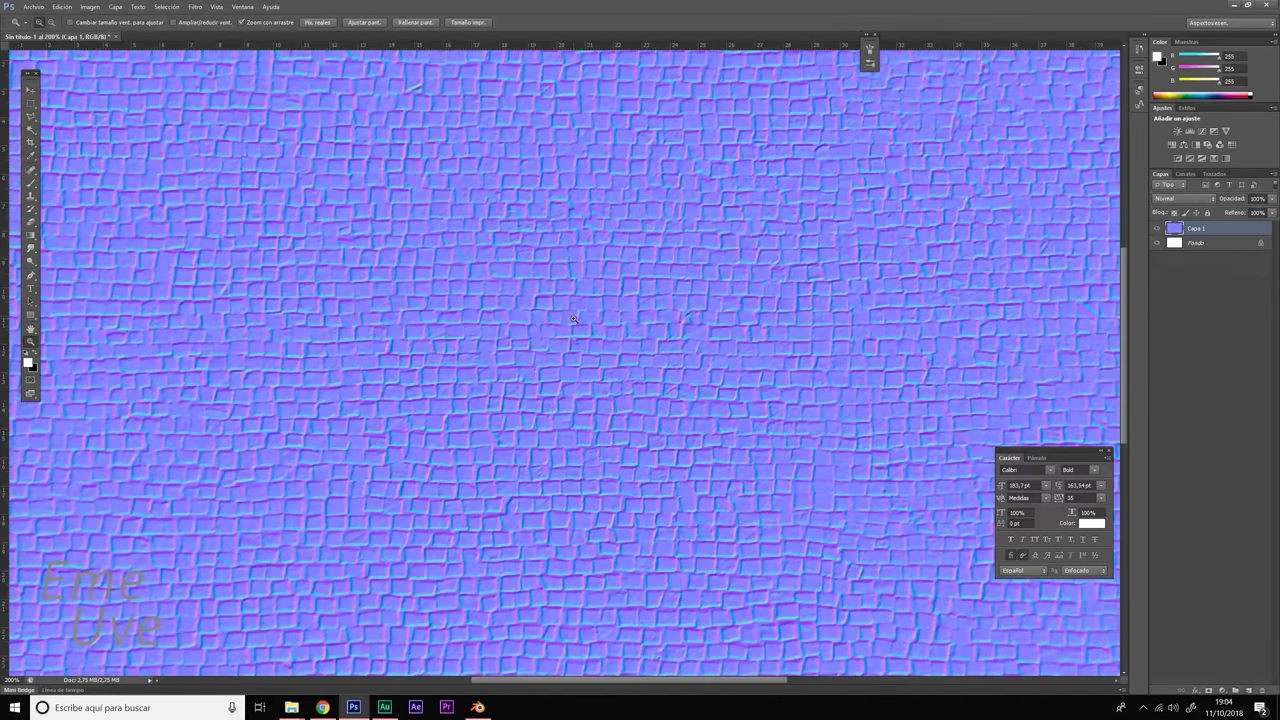
left_click(564, 317, "alt")
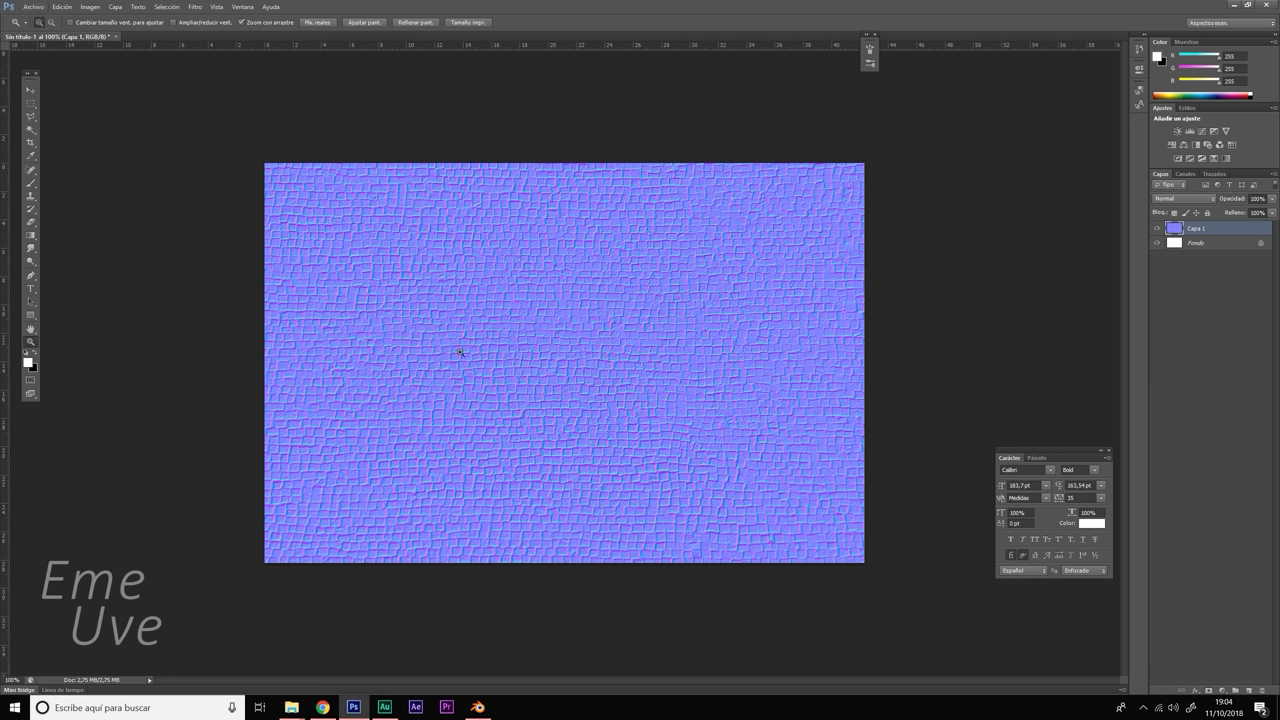
left_click(480, 708)
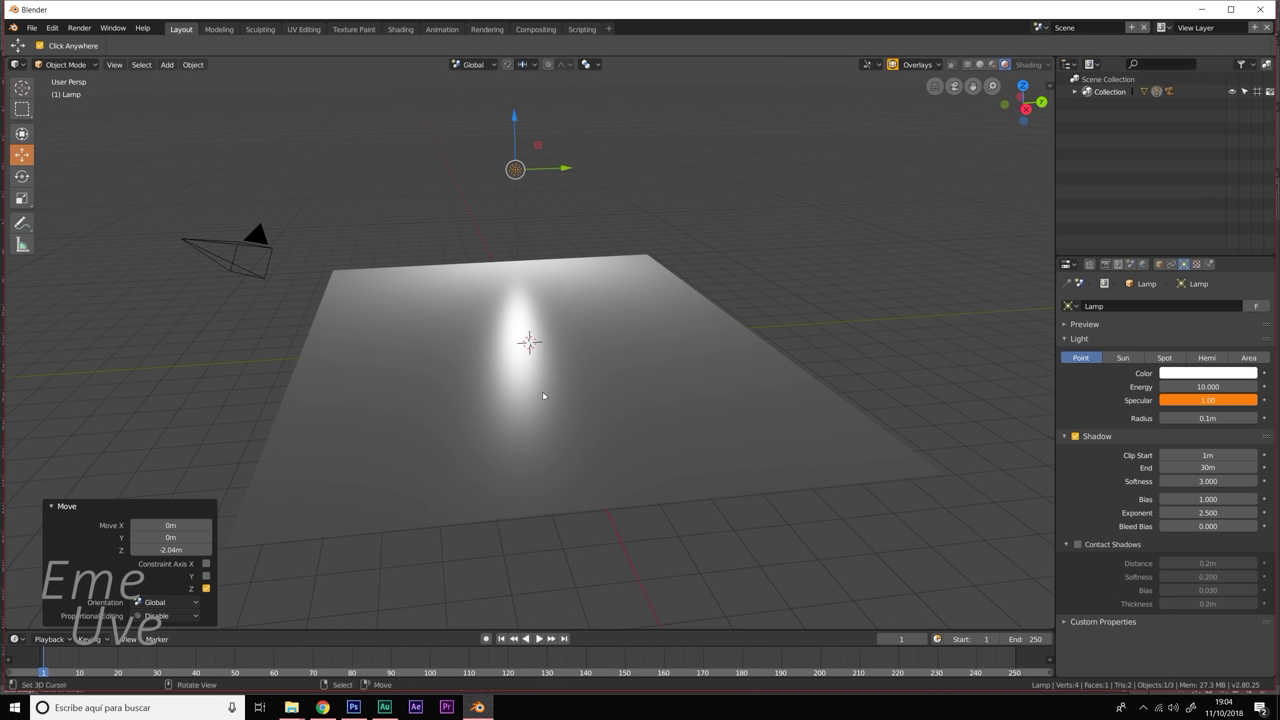
- Give the plane a new material whose Base Color uses an Image Texture, and browse for its image
left_click(568, 346)
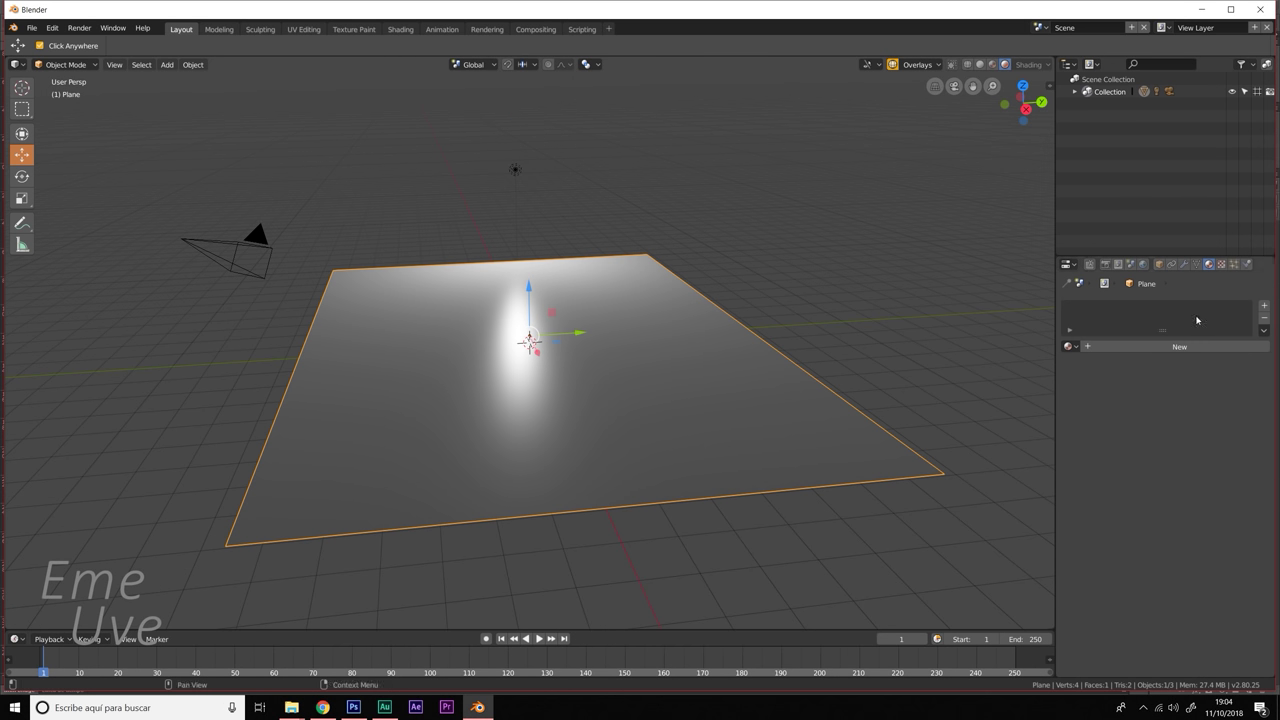
left_click(1178, 347)
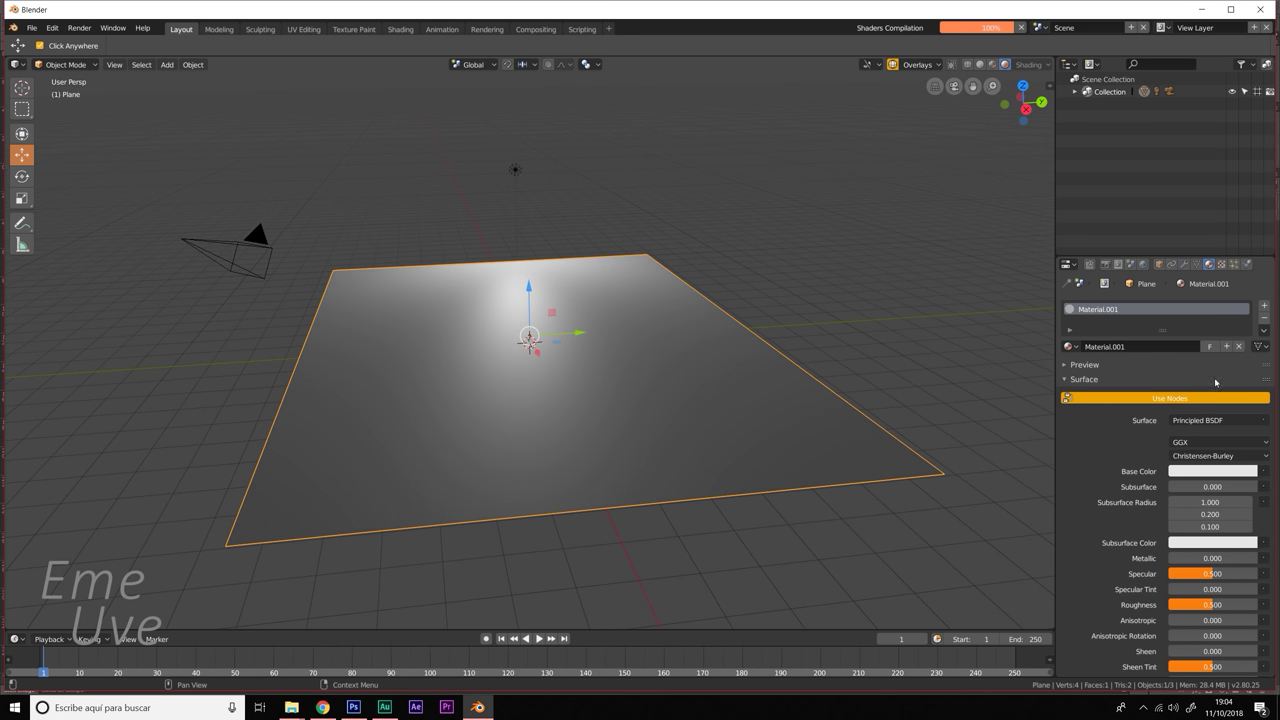
left_click(1264, 473)
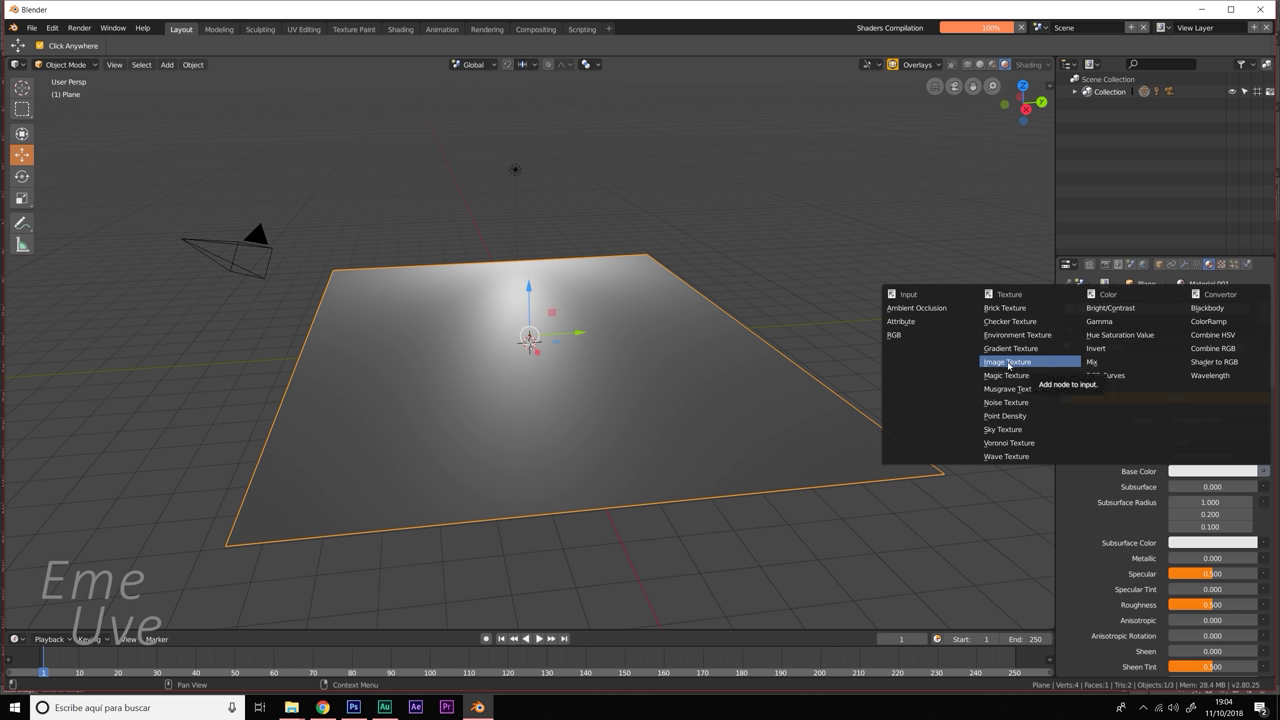
left_click(1012, 362)
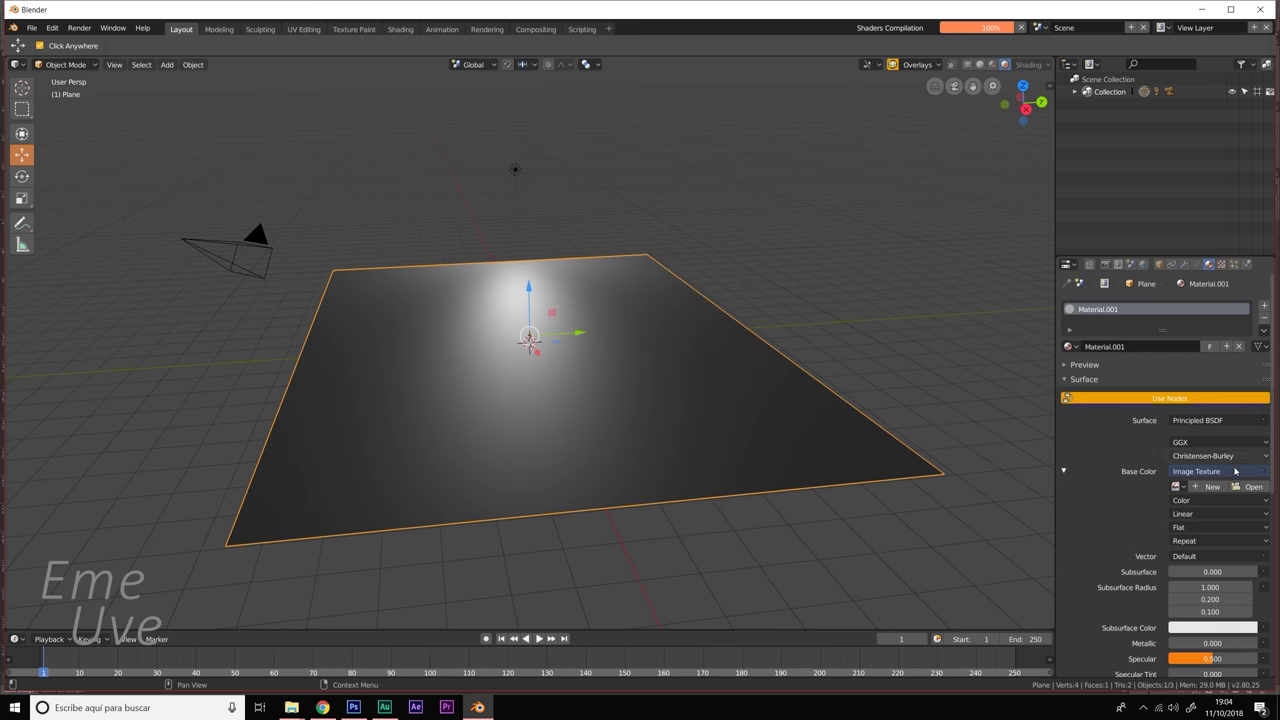
left_click(1252, 490)
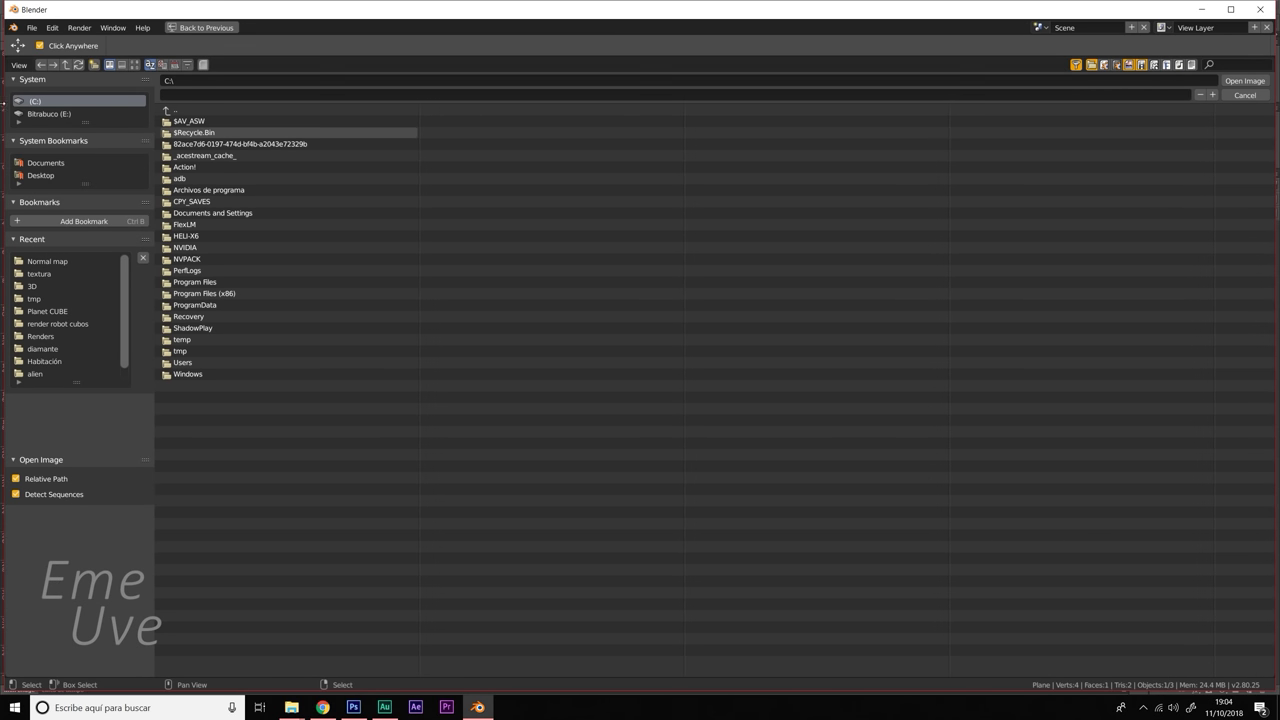
- Load 1.jpg from E:\Canal Javier\Normal map as the plane's base colour image
left_click(51, 115)
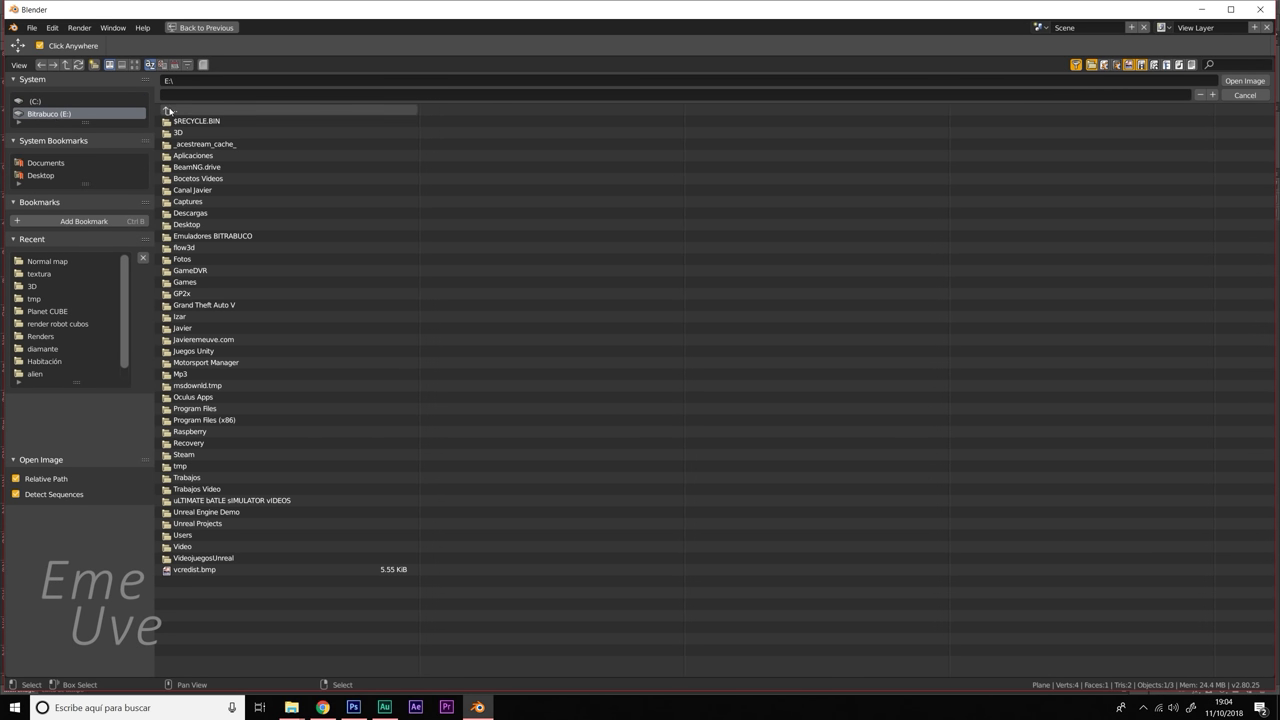
double_click(194, 193)
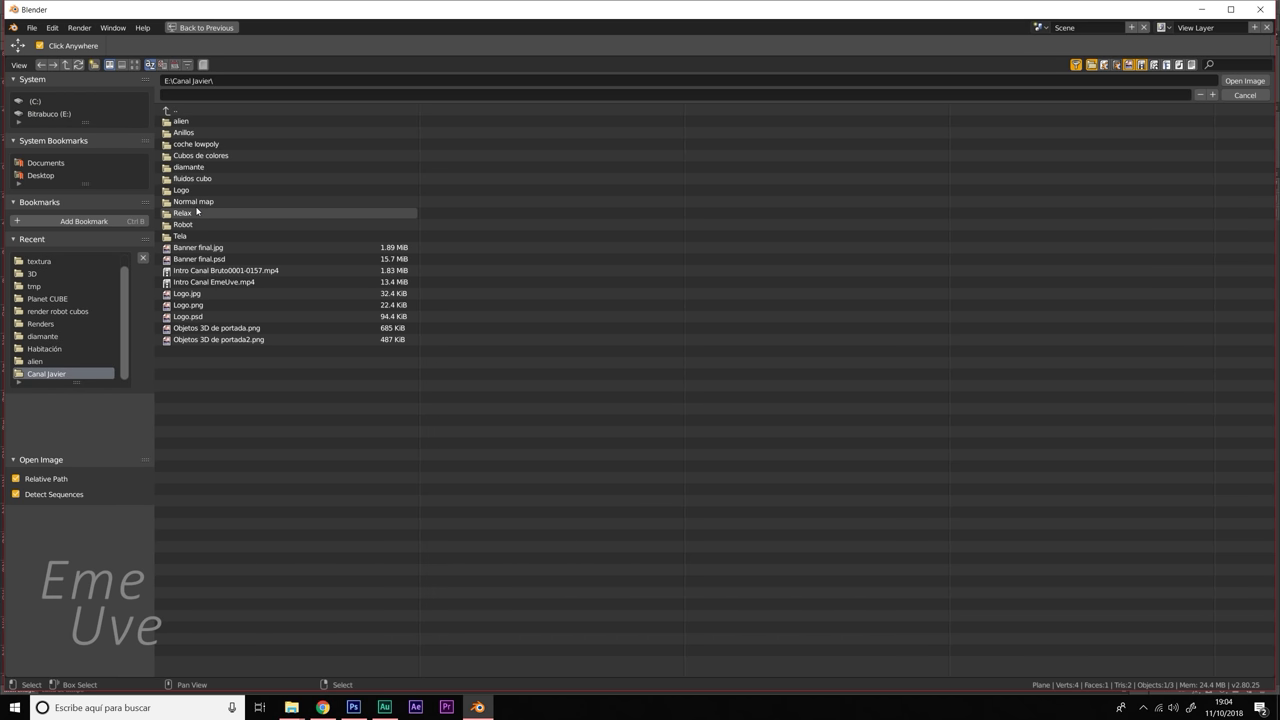
double_click(190, 209)
double_click(168, 111)
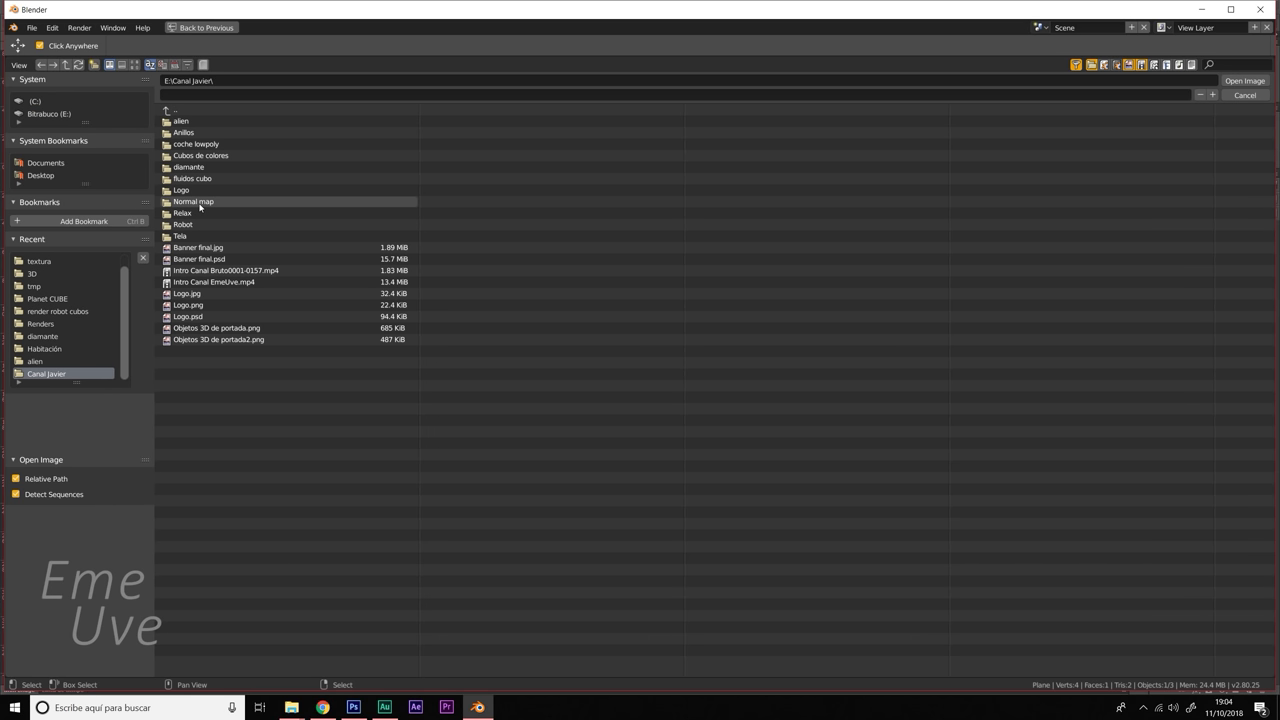
double_click(190, 201)
left_click(183, 122)
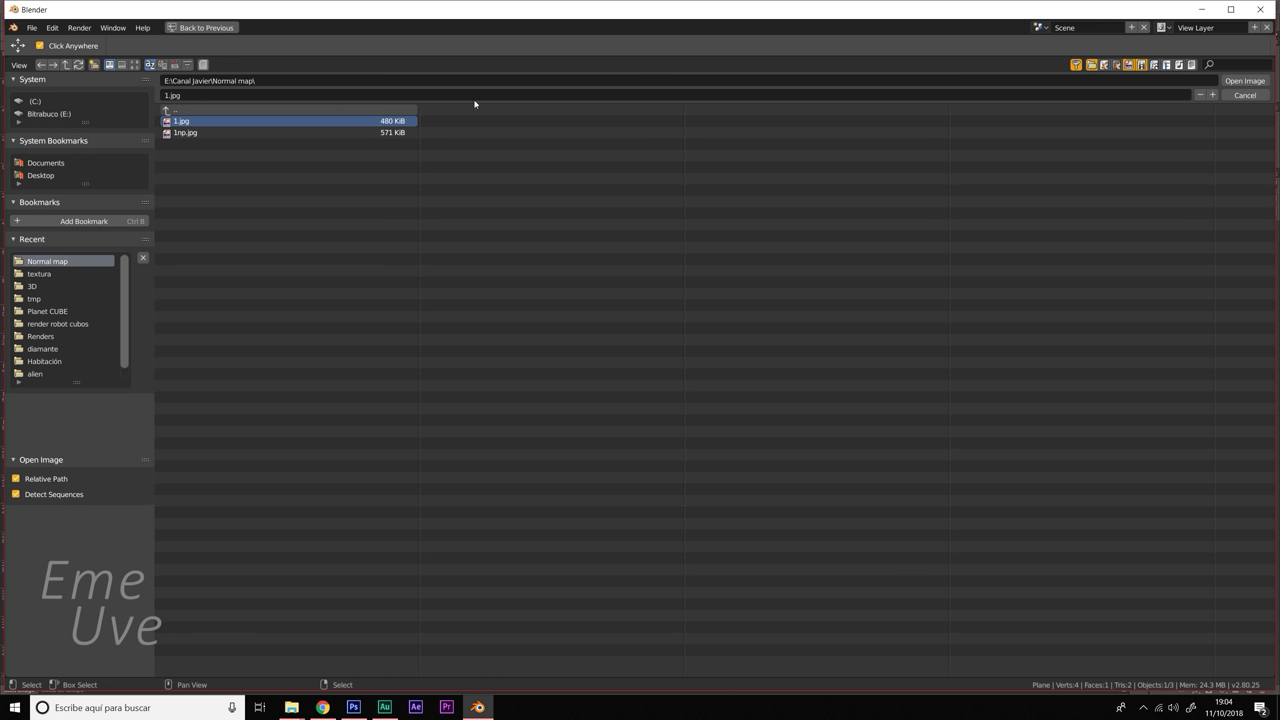
left_click(1246, 82)
- Orbit around the plane showing the 1.jpg cobblestone texture and zoom out
mouse_move(599, 346)
middle_mouse_down()
mouse_move(638, 429)
mouse_move(586, 420)
mouse_move(572, 371)
mouse_move(518, 373)
middle_mouse_up()
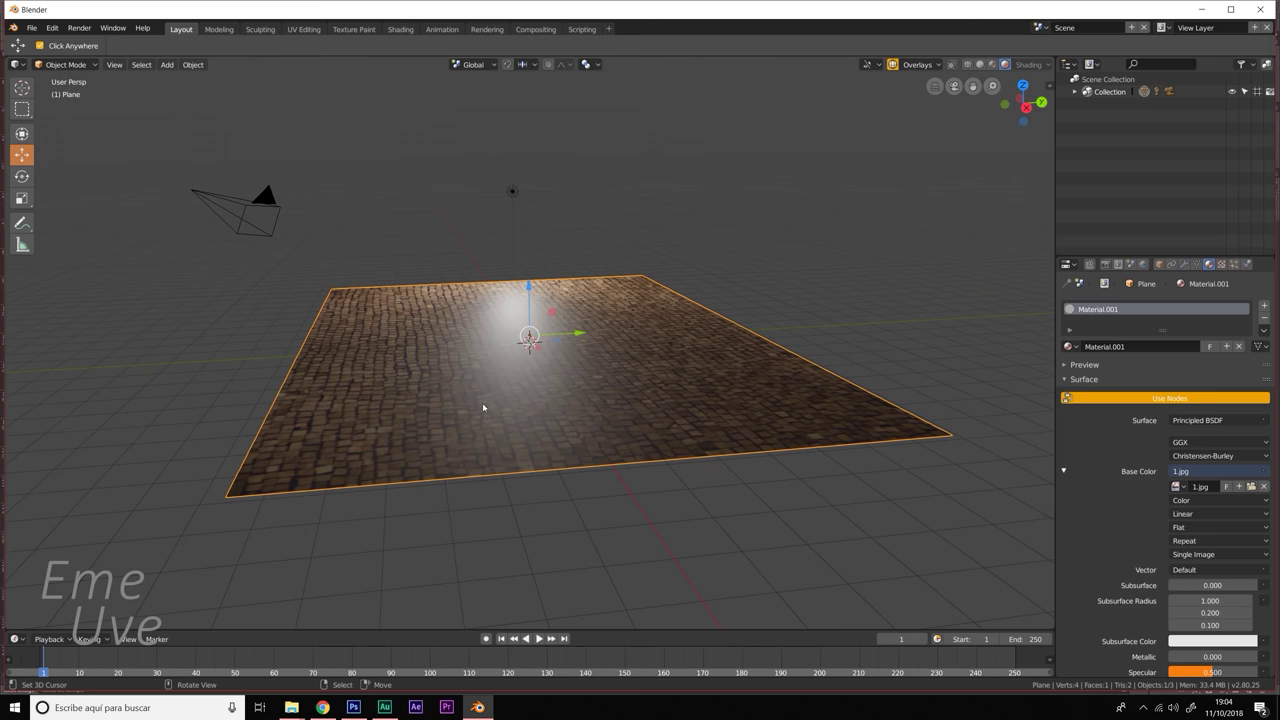
scroll(635, 352, "down", 2)
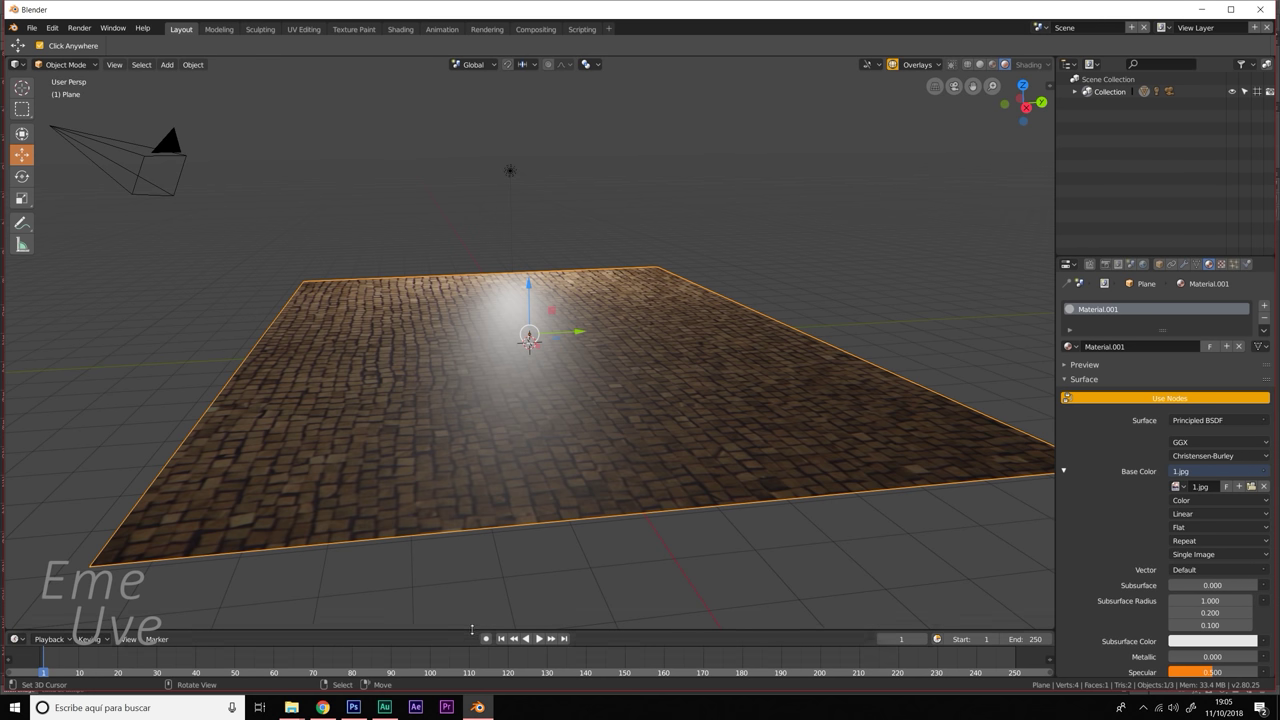
- Enlarge the lower area and turn it into a Shader Editor showing the plane's material nodes
left_click_drag(475, 632, 475, 401)
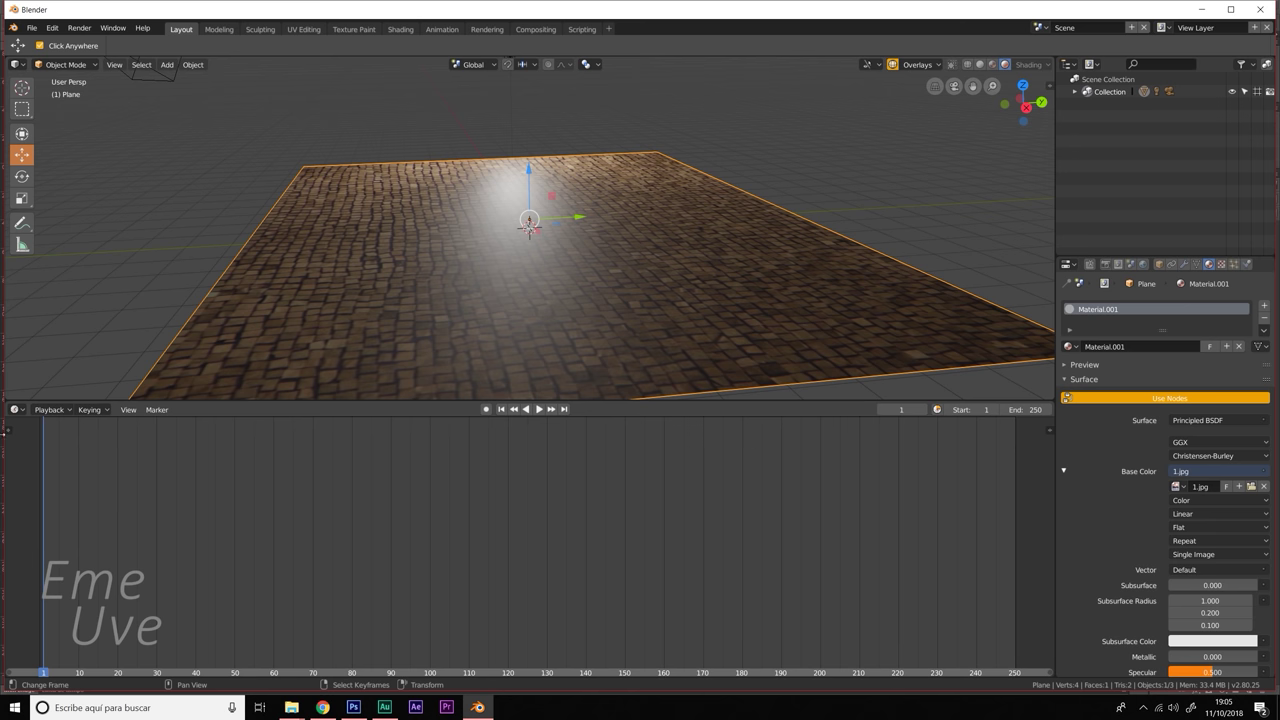
left_click(17, 410)
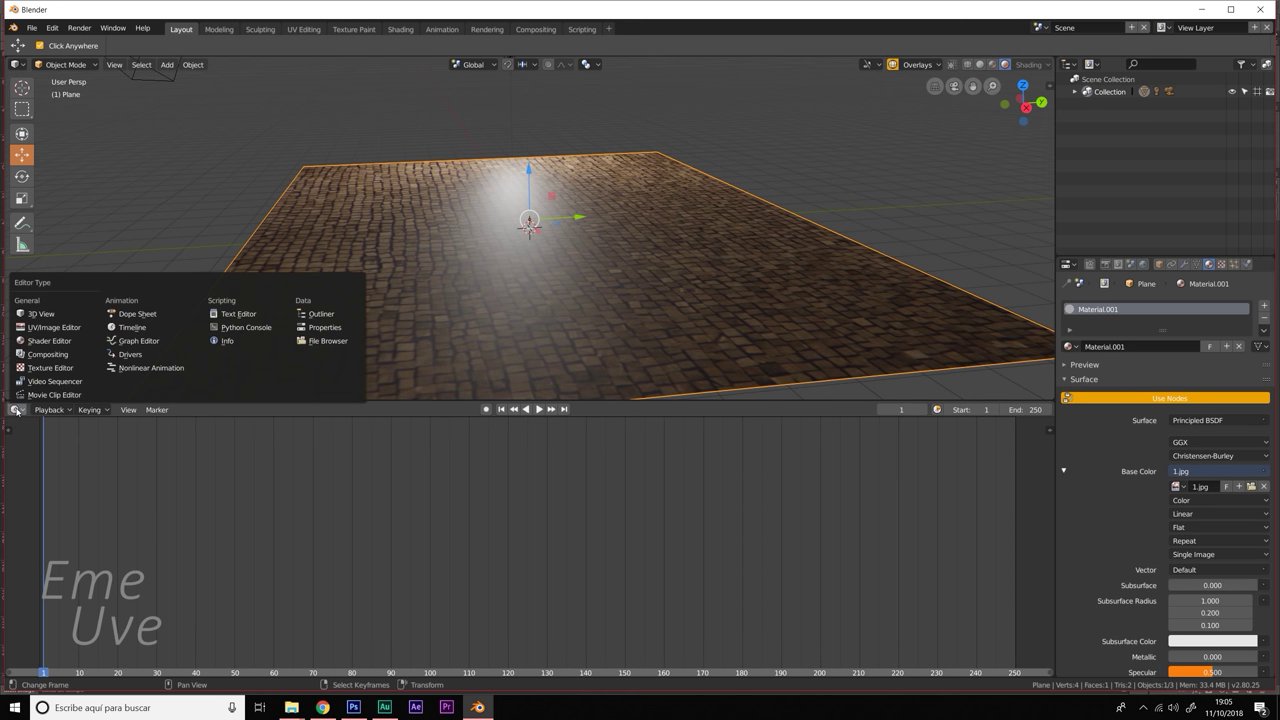
left_click(48, 342)
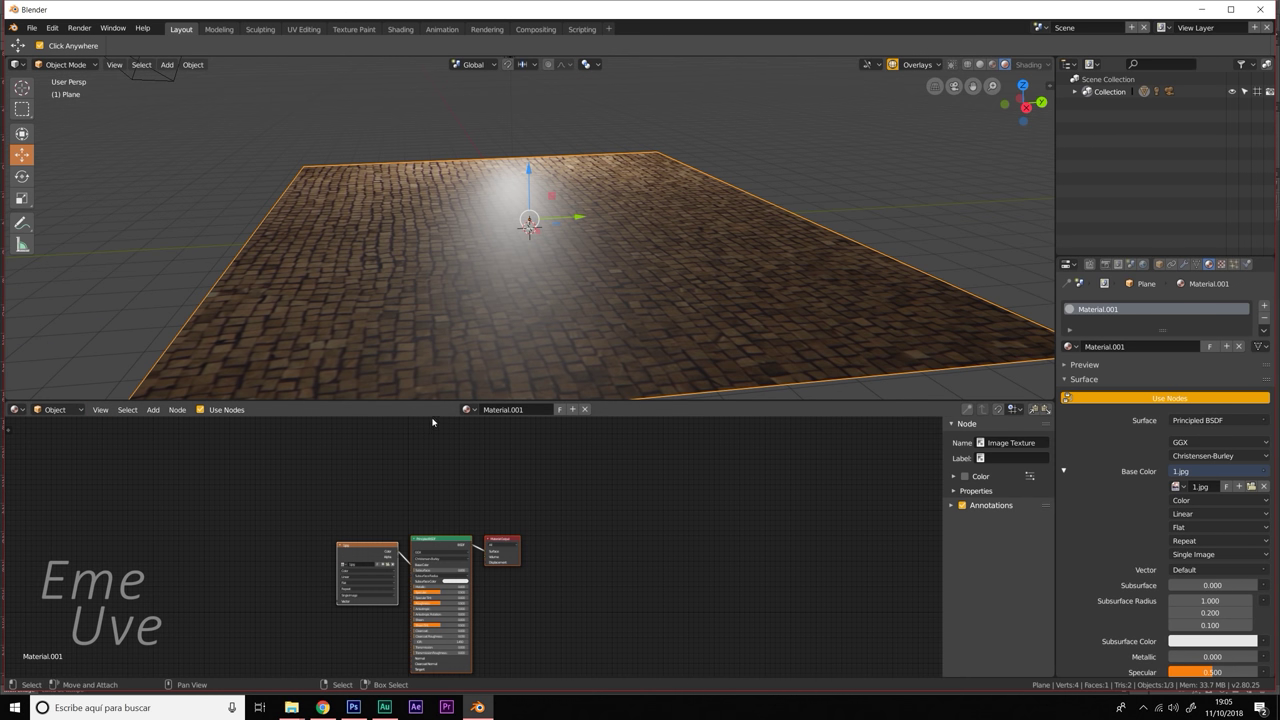
scroll(447, 516, "up", 1)
scroll(500, 516, "up", 2)
scroll(563, 516, "up", 2)
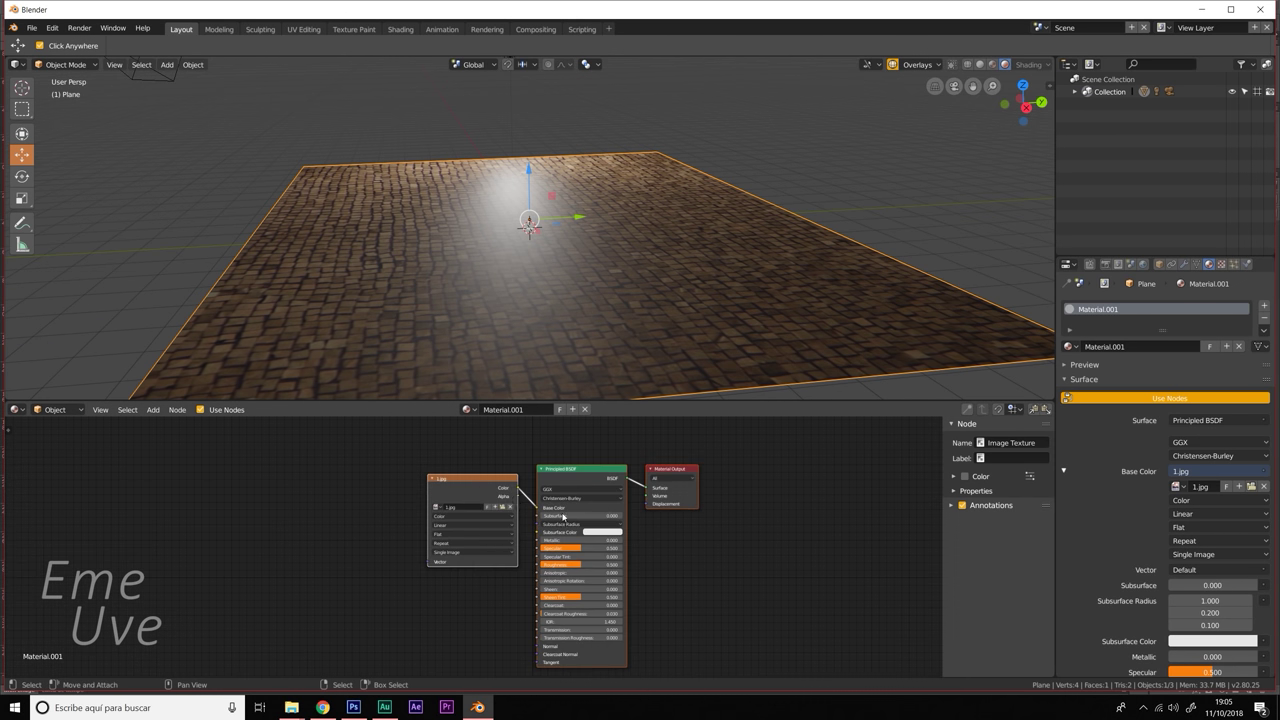
- Pan the node tree and move the 1.jpg image node further left
middle_click_drag(575, 493, 513, 469)
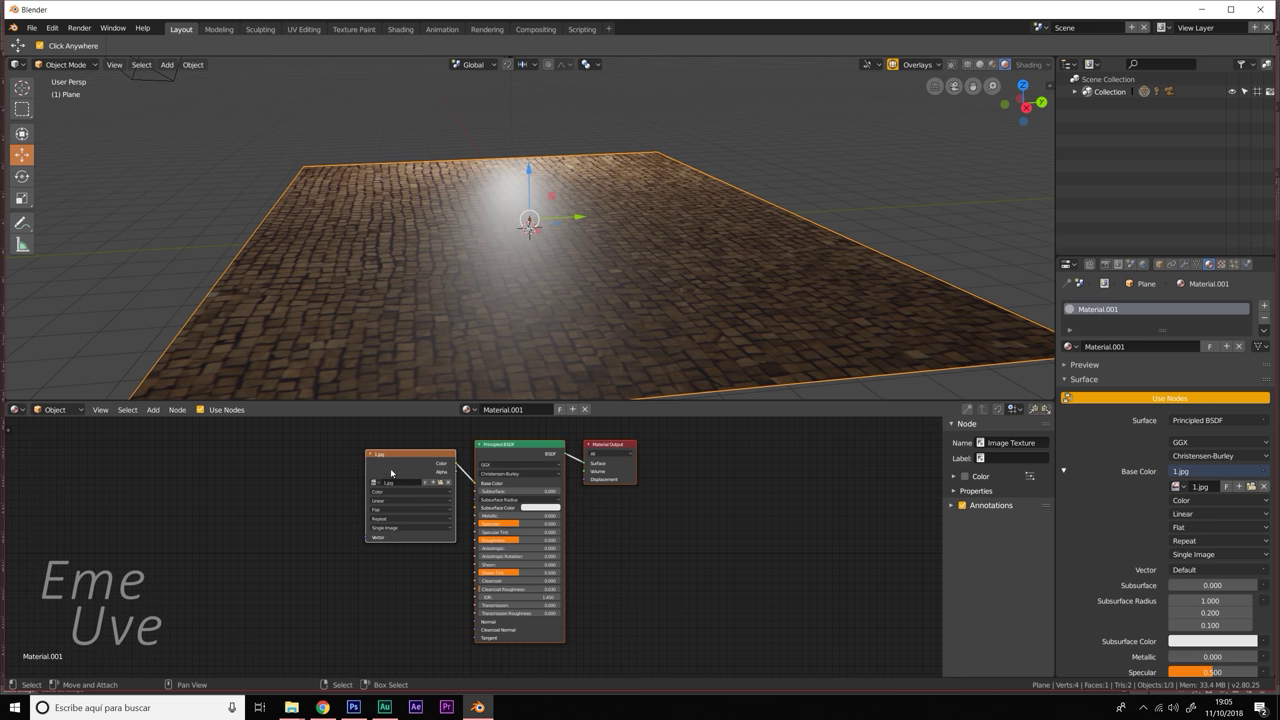
left_click_drag(413, 457, 315, 449)
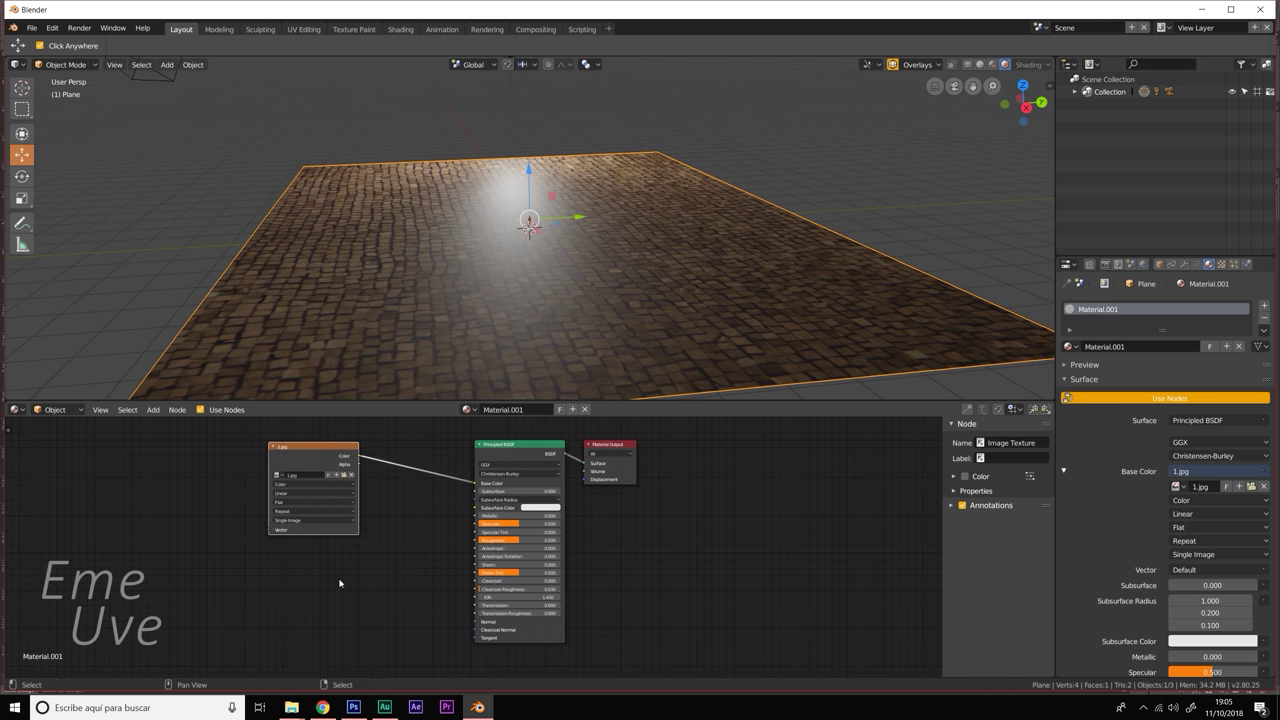
key("shift+a")
mouse_move(290, 601)
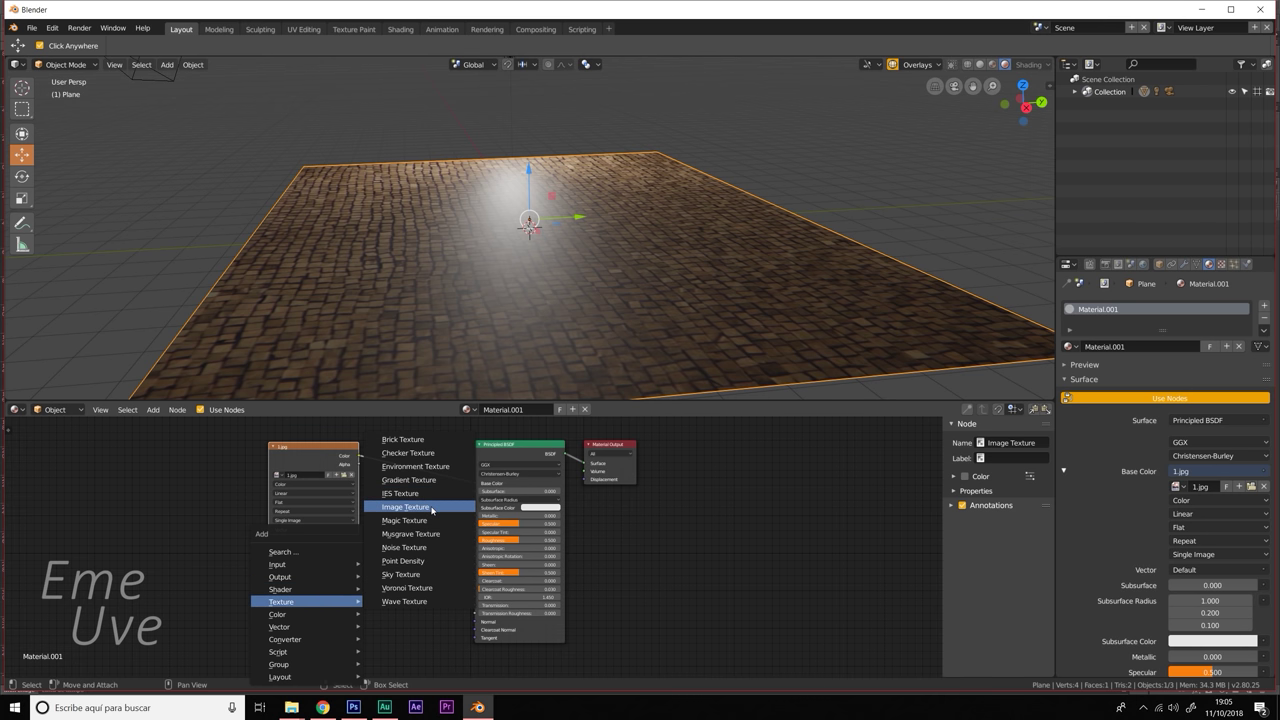
- Place a new Image Texture node below the 1.jpg node and start browsing for its image
left_click(405, 507)
left_click(246, 576)
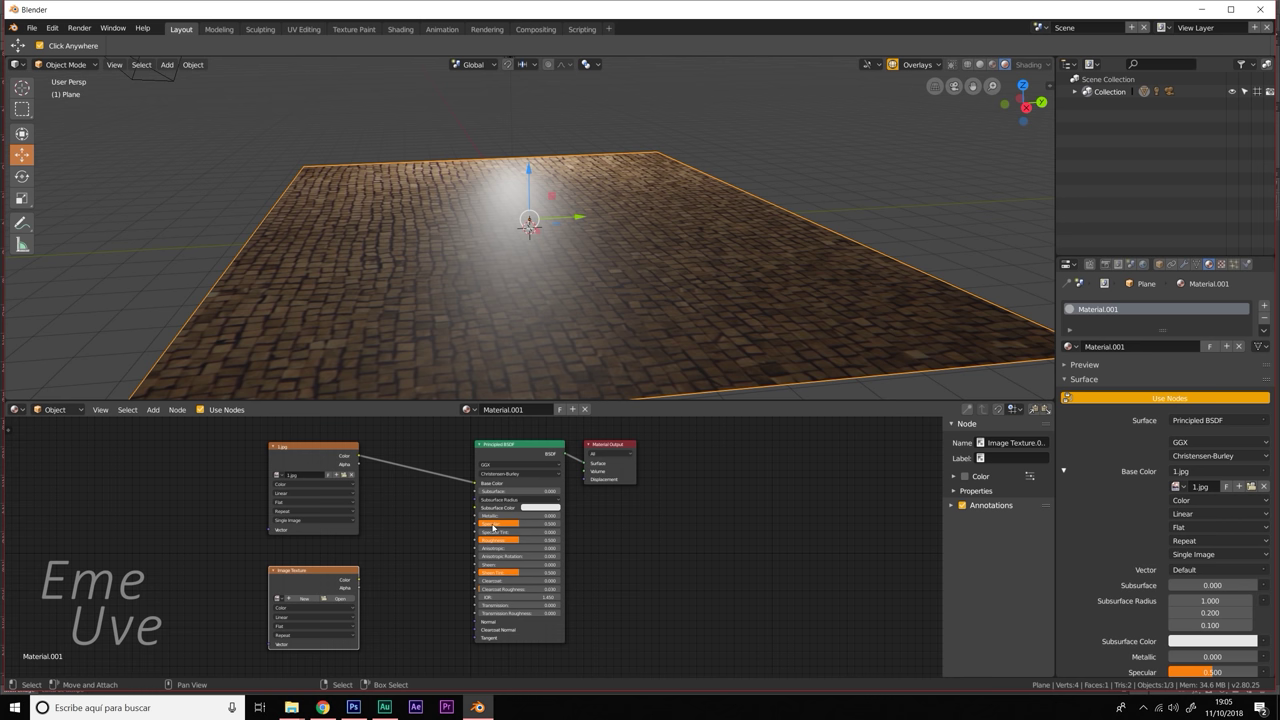
left_click_drag(515, 447, 520, 459)
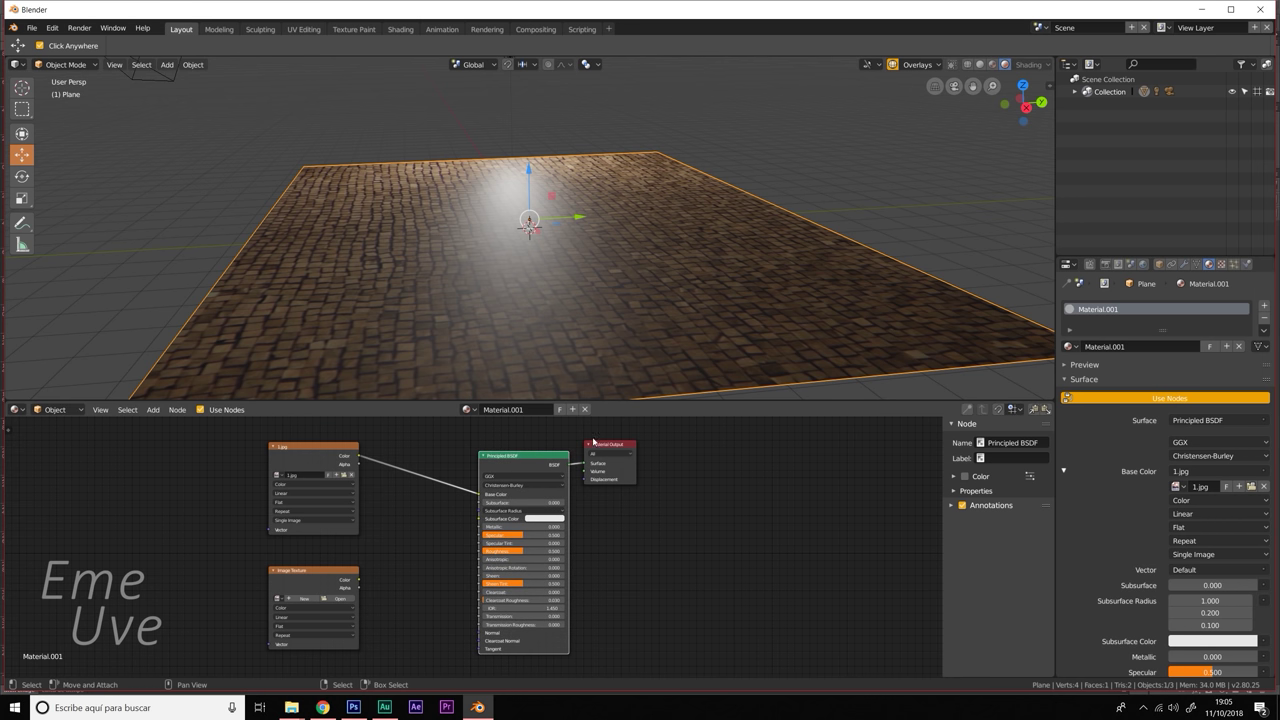
left_click(339, 600)
- Load 1np.jpg from the Normal map folder on drive E: into the new image node
left_click(47, 116)
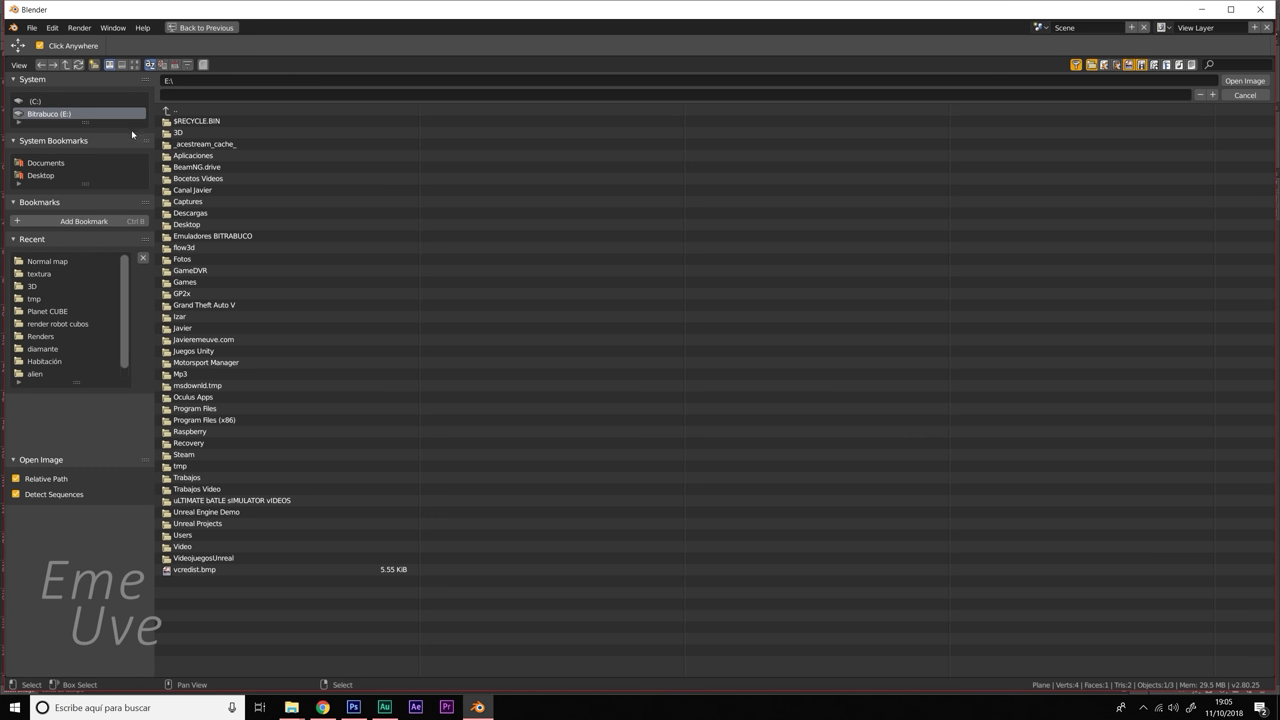
left_click(190, 190)
left_click(186, 201)
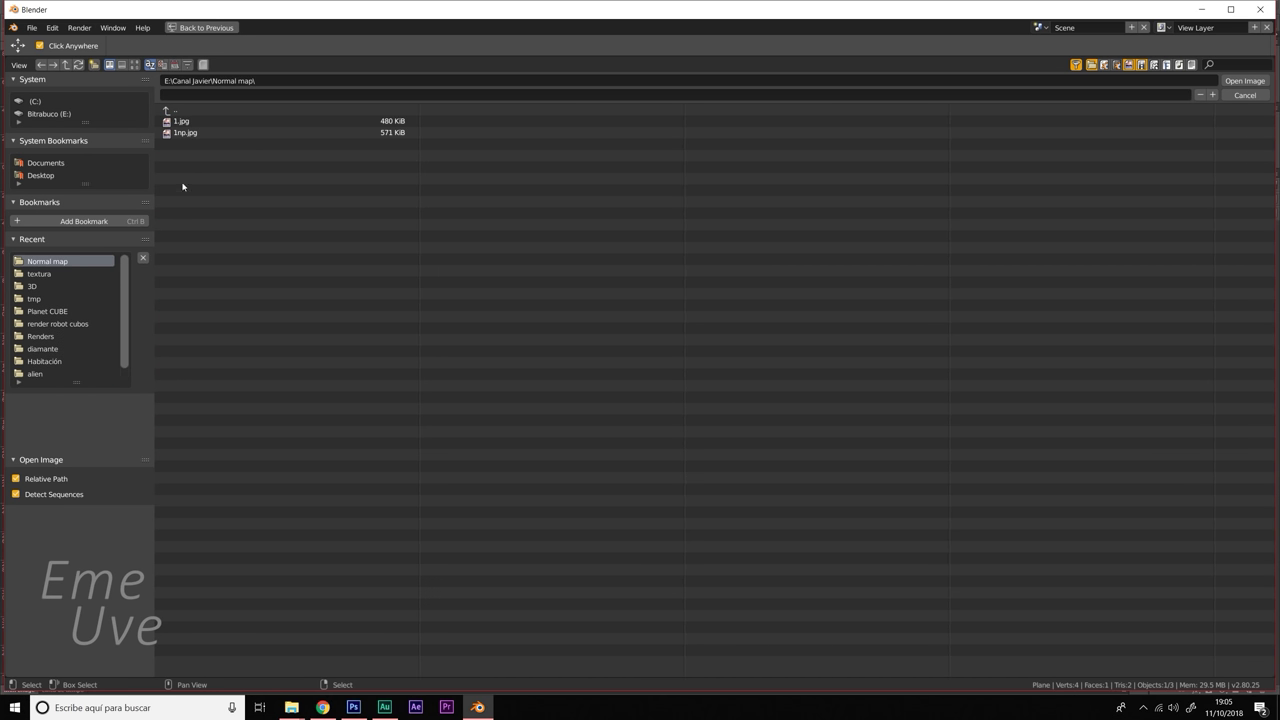
left_click(180, 132)
left_click(1244, 81)
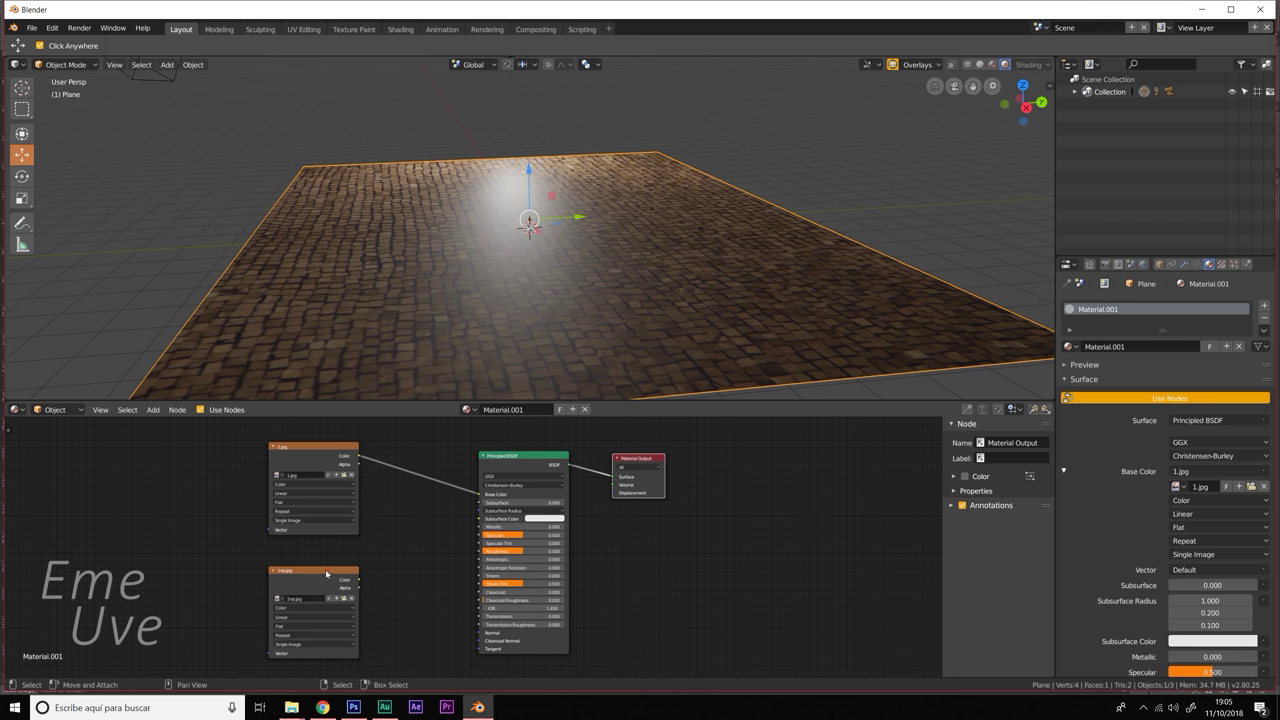
- Add a Normal Map node between the 1np.jpg node and the Principled BSDF
left_click_drag(326, 573, 311, 569)
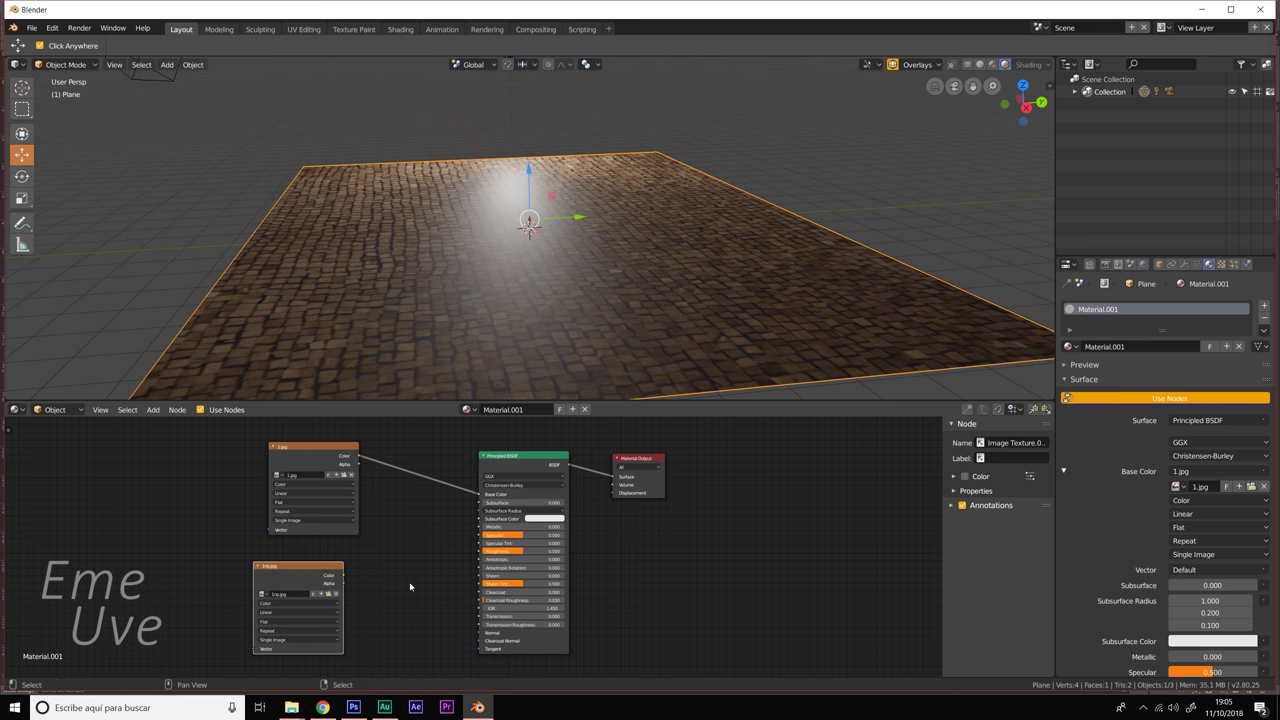
key("shift+a")
mouse_move(357, 608)
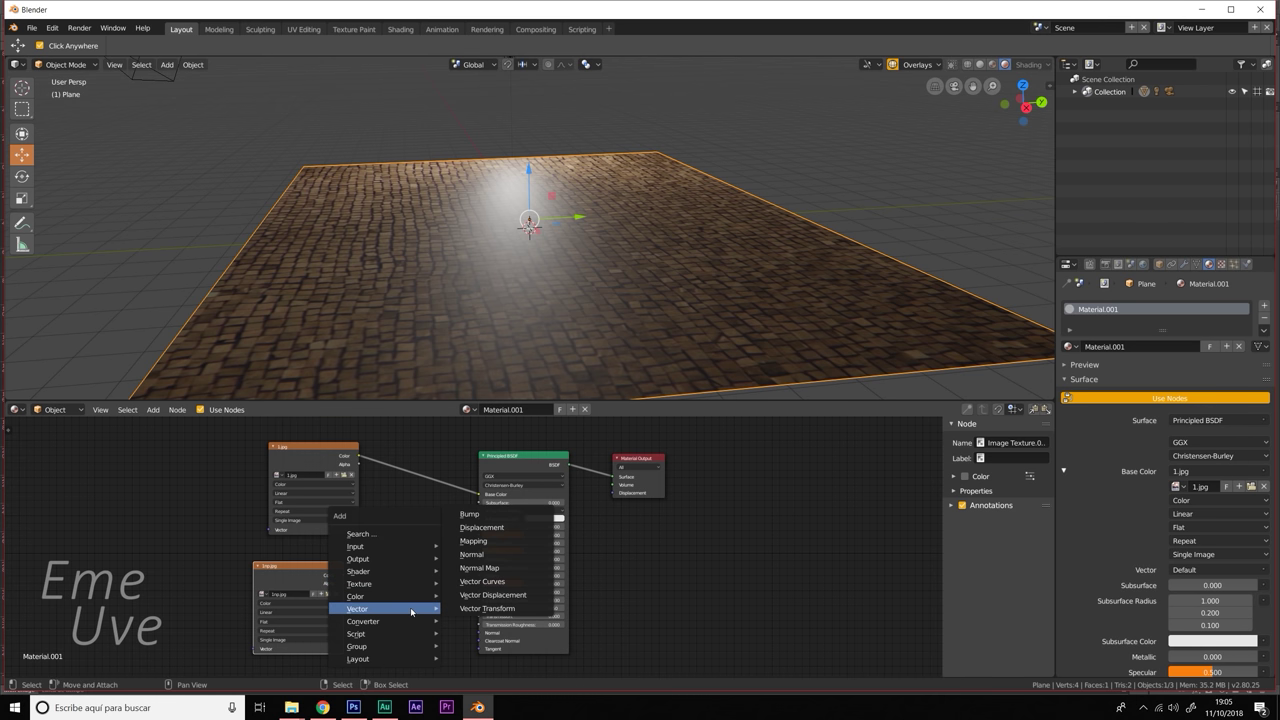
left_click(500, 568)
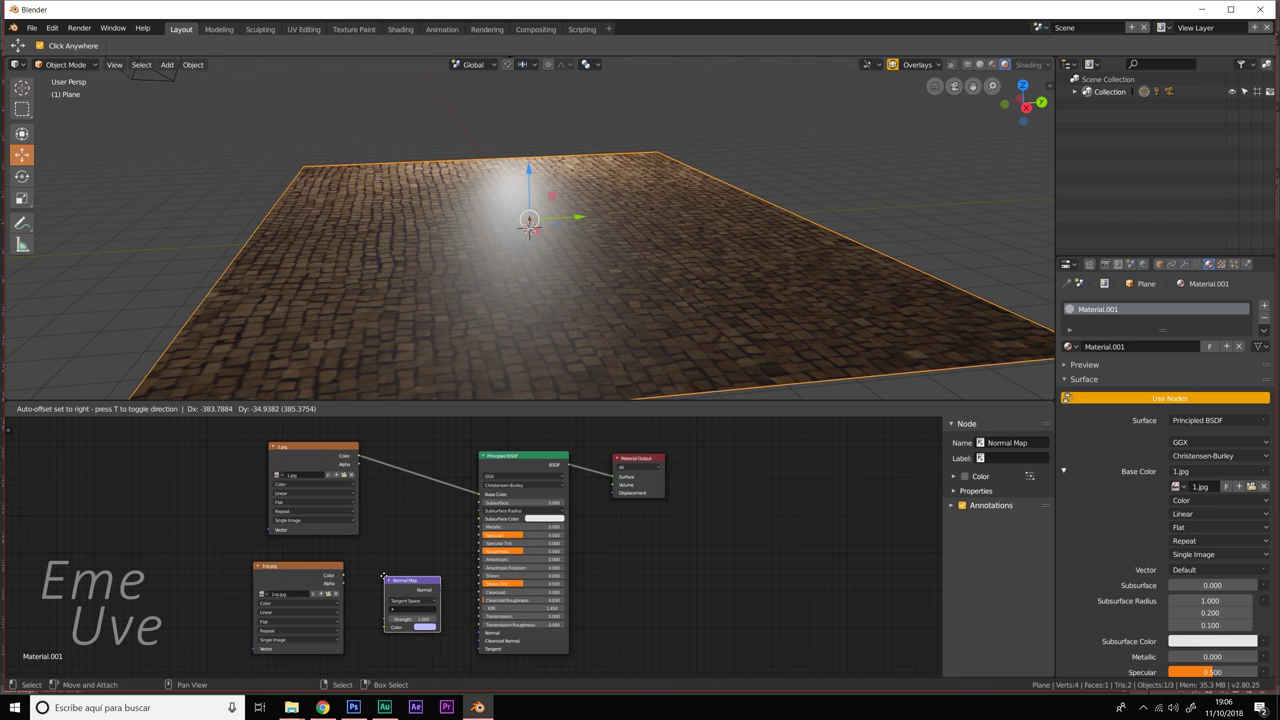
left_click(404, 567)
- Link 1np.jpg Color into the Normal Map, and its Normal output into Principled BSDF Normal
left_click_drag(344, 578, 353, 585)
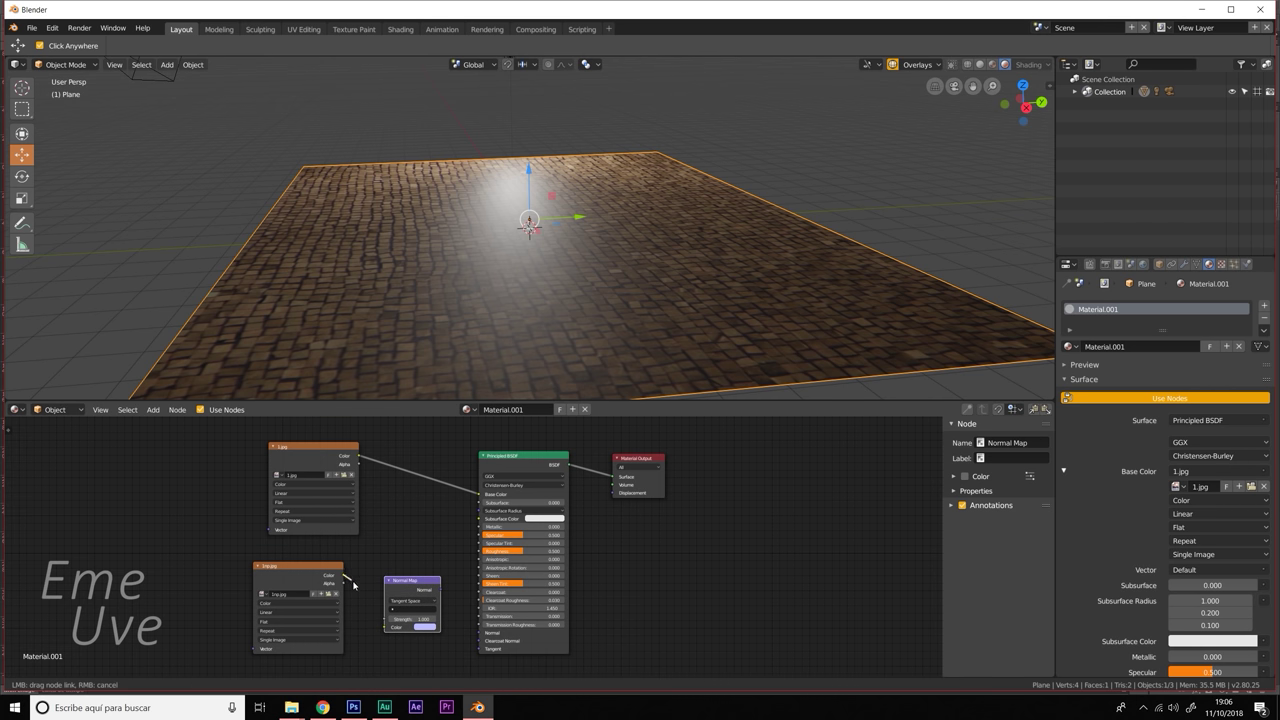
left_click_drag(383, 628, 385, 627)
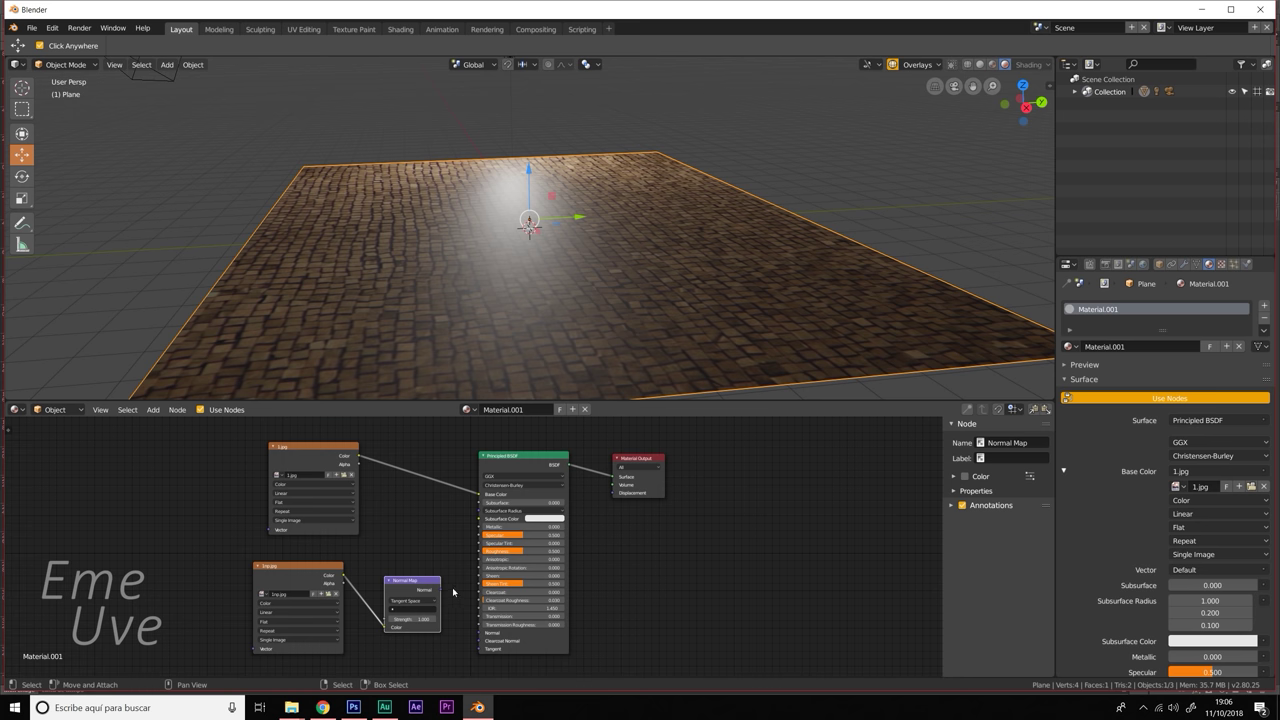
left_click_drag(441, 590, 479, 634)
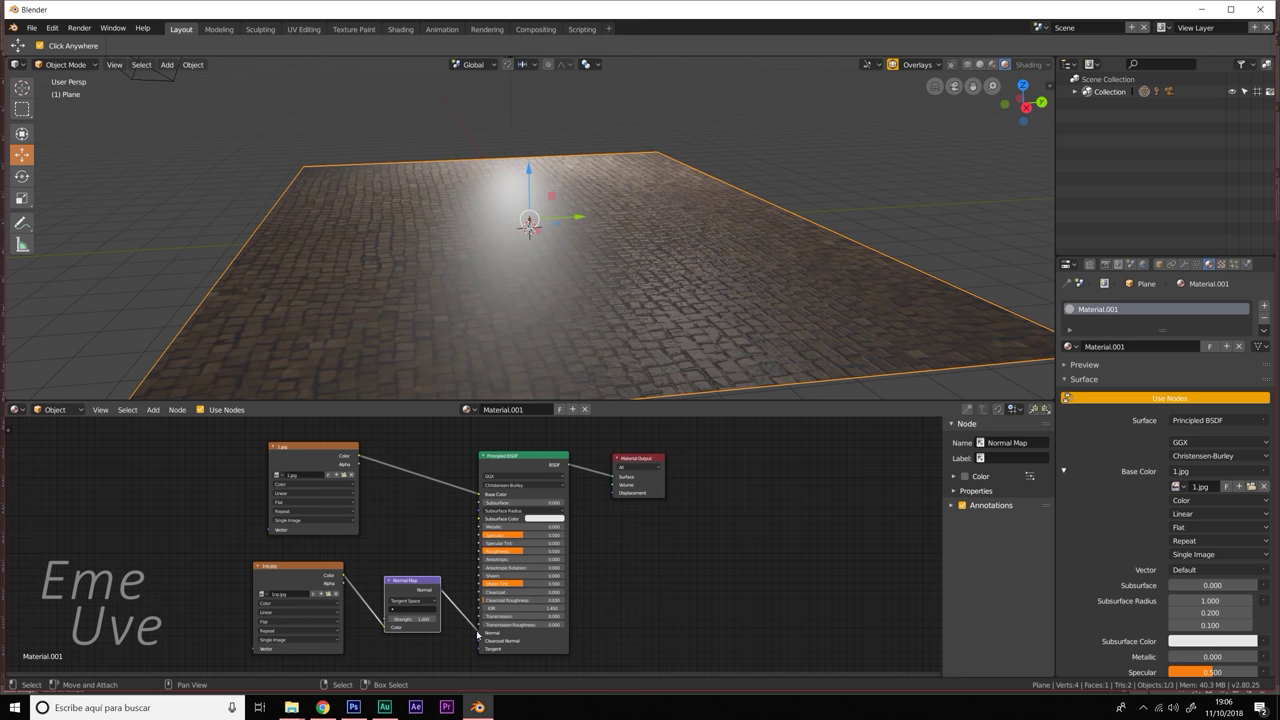
middle_click_drag(640, 289, 641, 318)
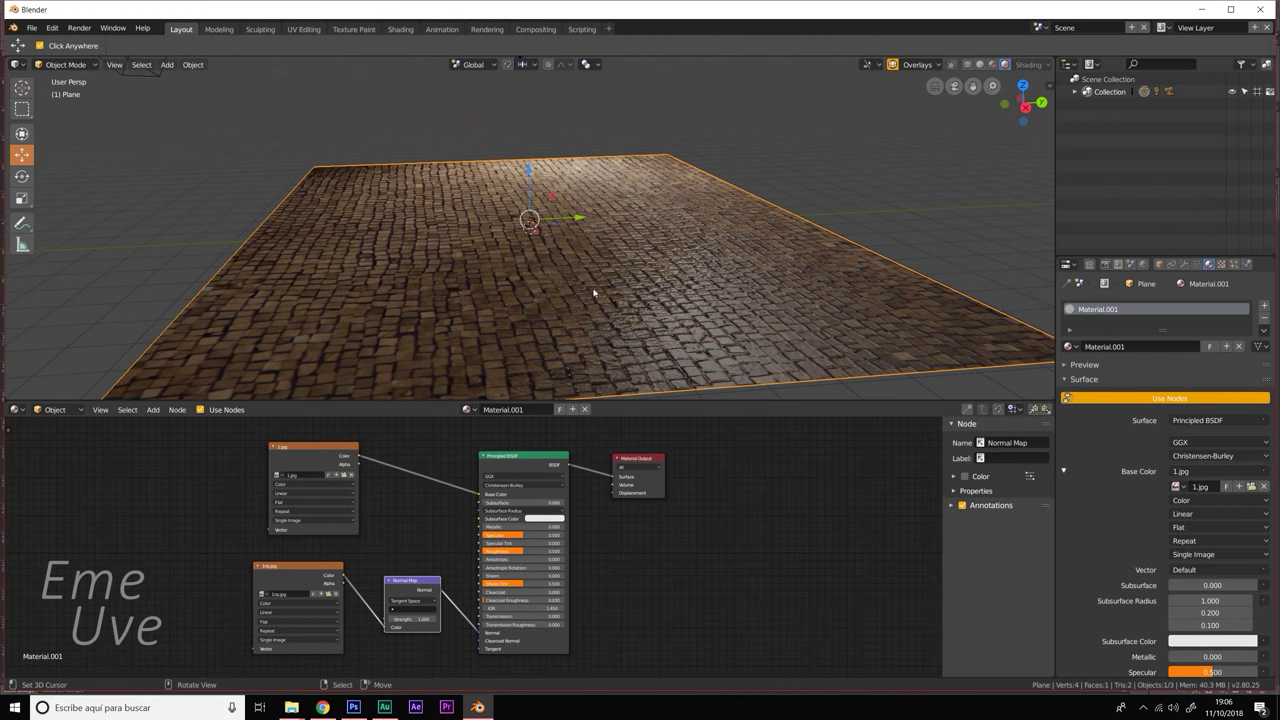
- Zoom out the viewport and select the point lamp above the cobblestone plane
middle_click_drag(641, 318, 676, 284)
scroll(660, 282, "down", 1)
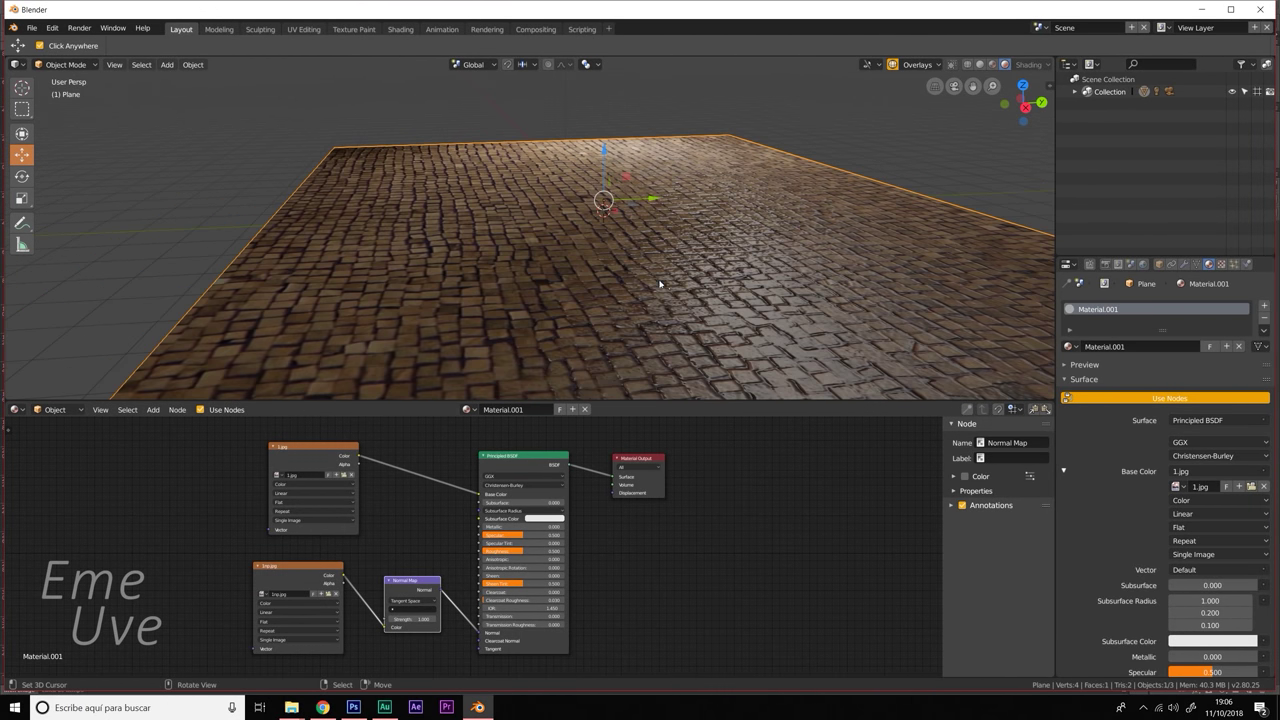
scroll(644, 280, "down", 2)
scroll(621, 261, "down", 2)
scroll(621, 261, "down", 3)
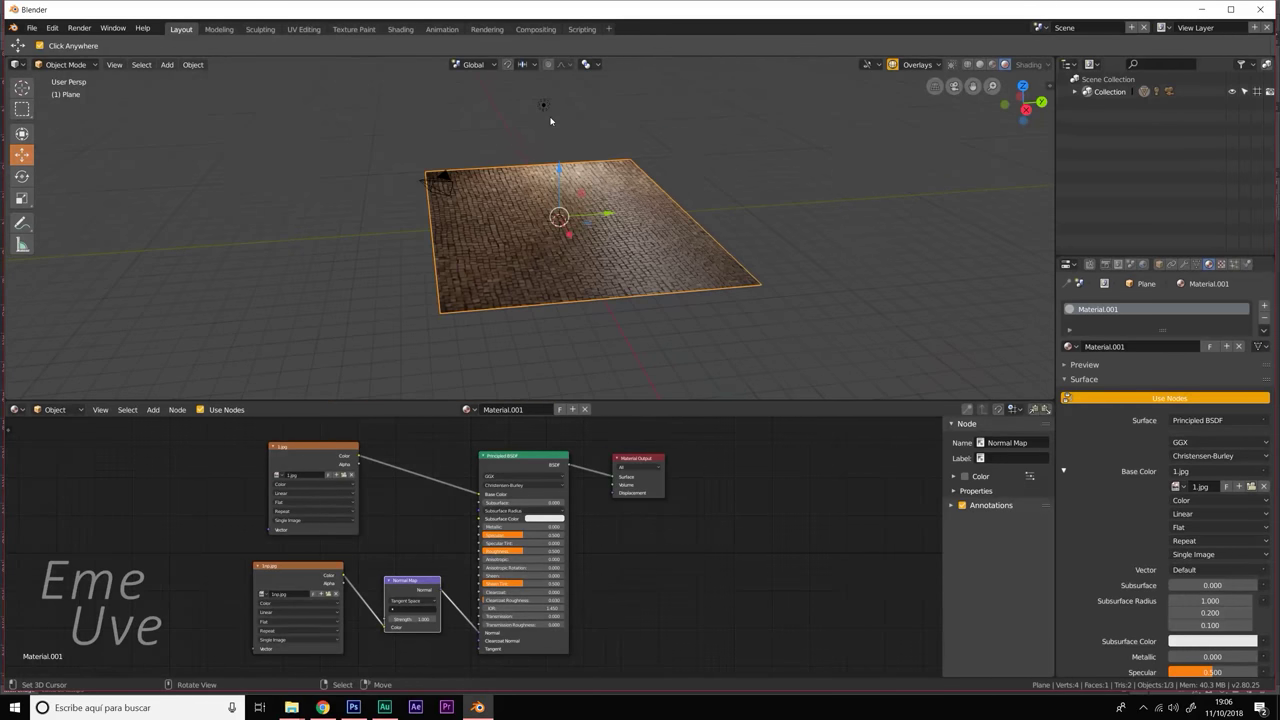
left_click(543, 105)
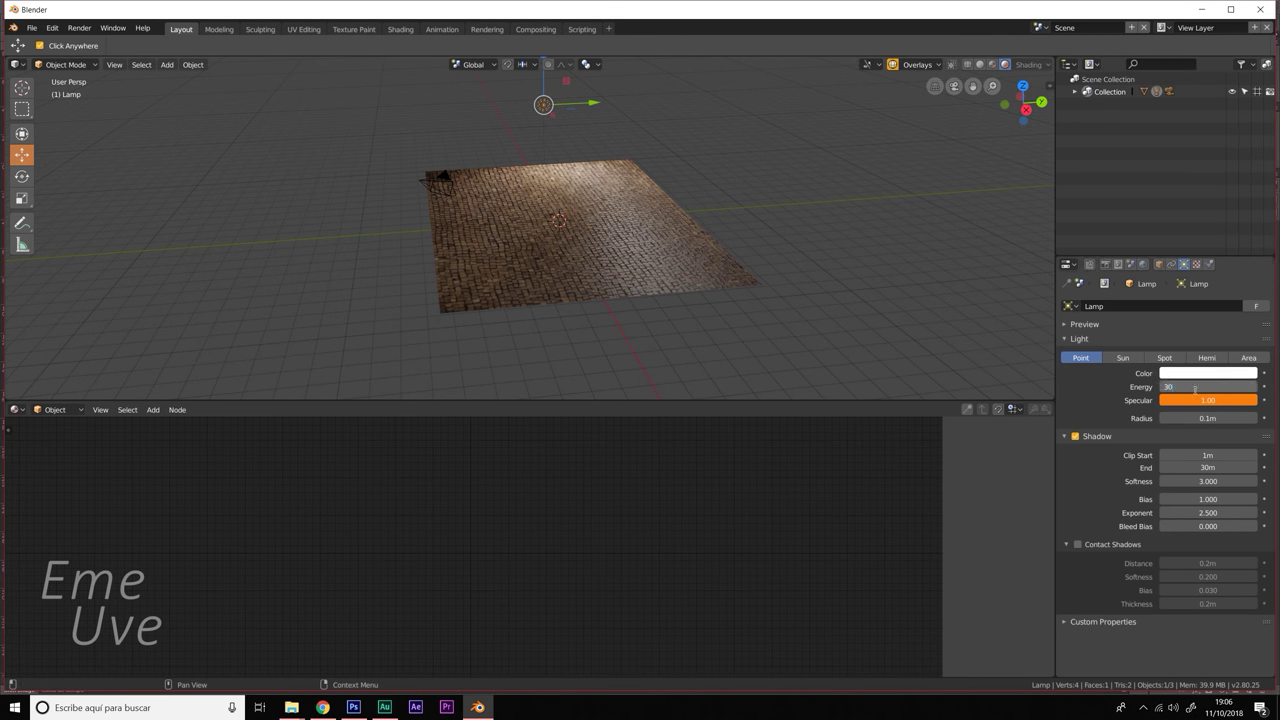
- Confirm lamp Energy 30 and move the lamp 1.35 m down along Z toward the plane
key("Return")
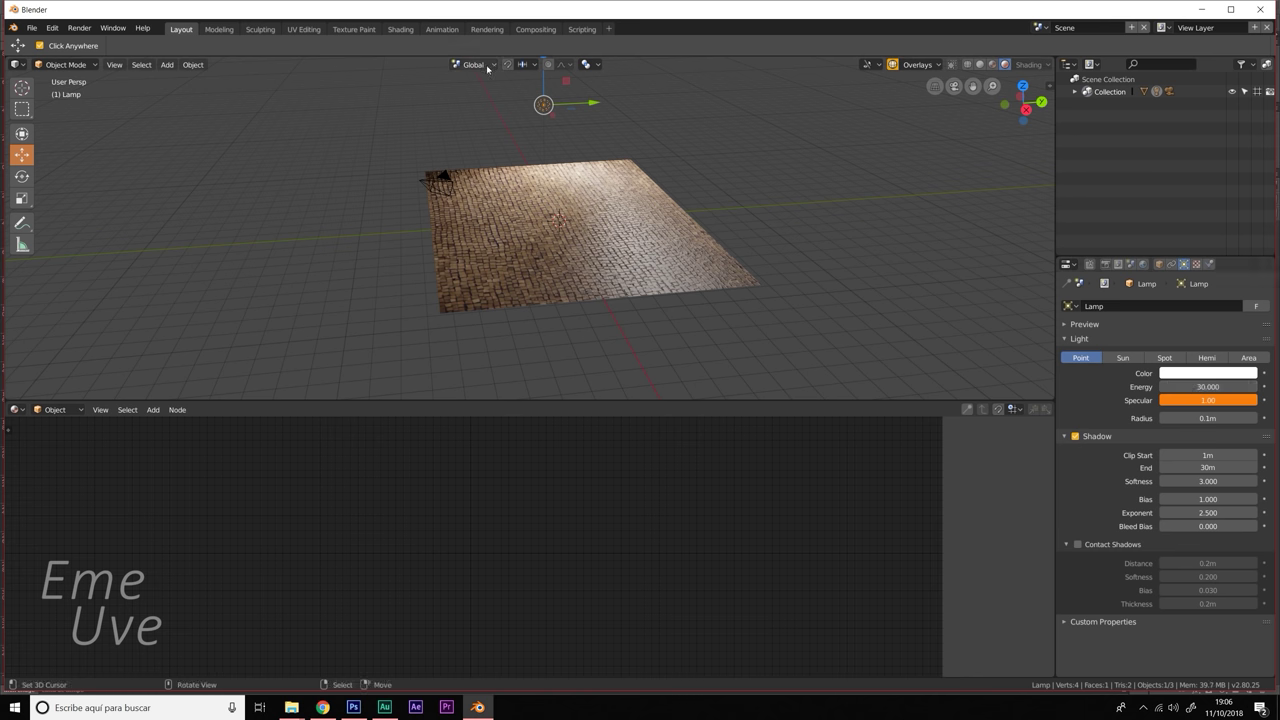
left_click_drag(544, 82, 544, 102)
scroll(557, 177, "up", 2)
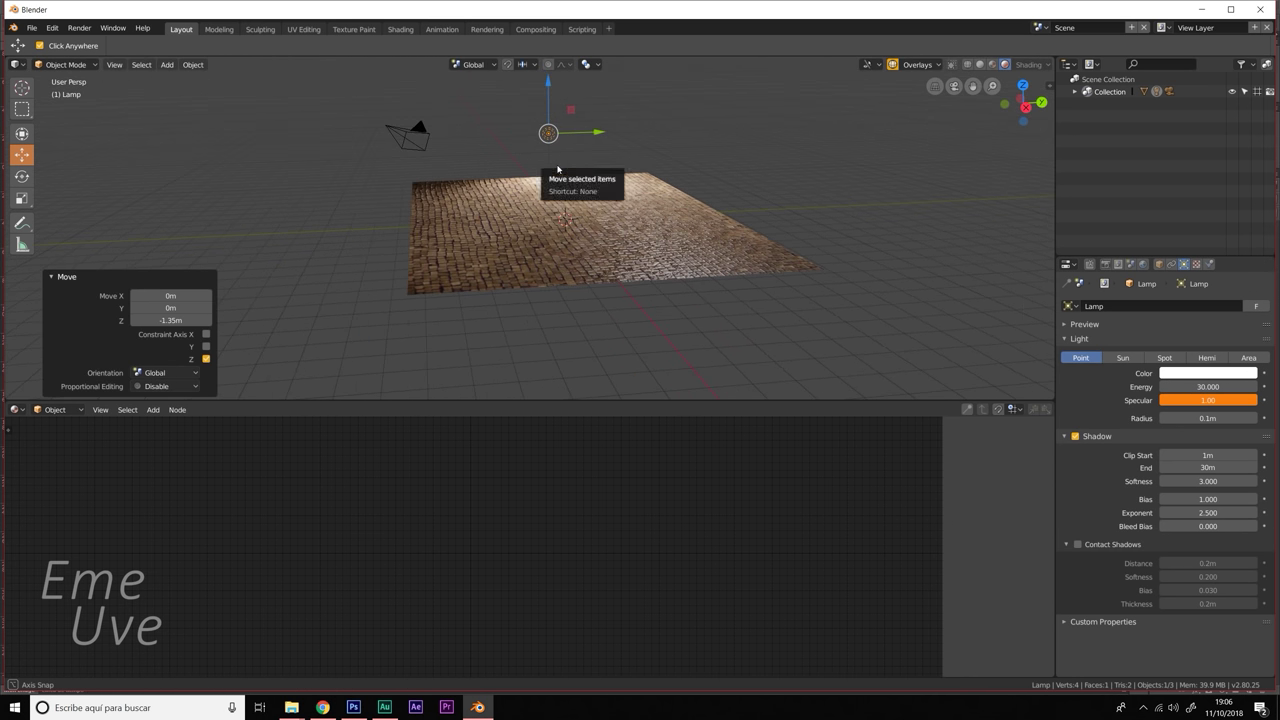
scroll(569, 178, "up", 1)
scroll(595, 238, "up", 3)
scroll(603, 232, "up", 2)
mouse_move(603, 232)
middle_mouse_down()
mouse_move(597, 244)
mouse_move(612, 241)
middle_mouse_up()
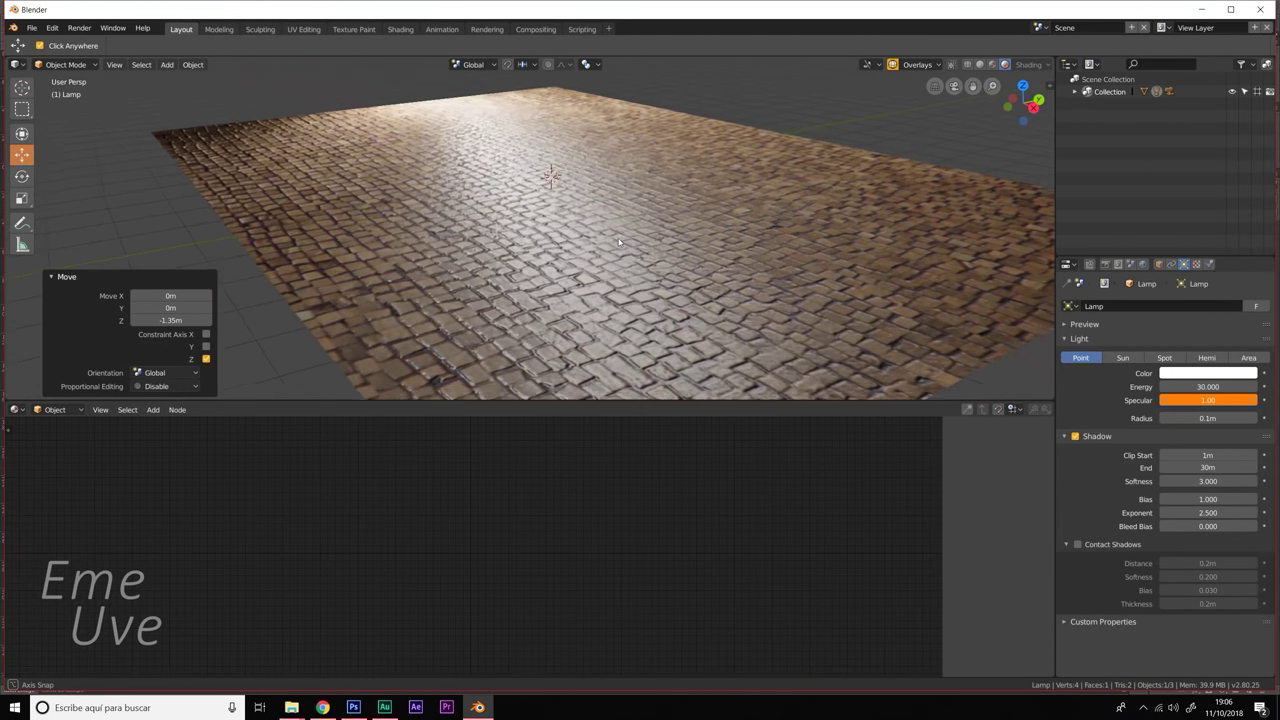
- On the Plane's material, set Normal Map Strength to 1.200 and Roughness to about 0.222
left_click(438, 367)
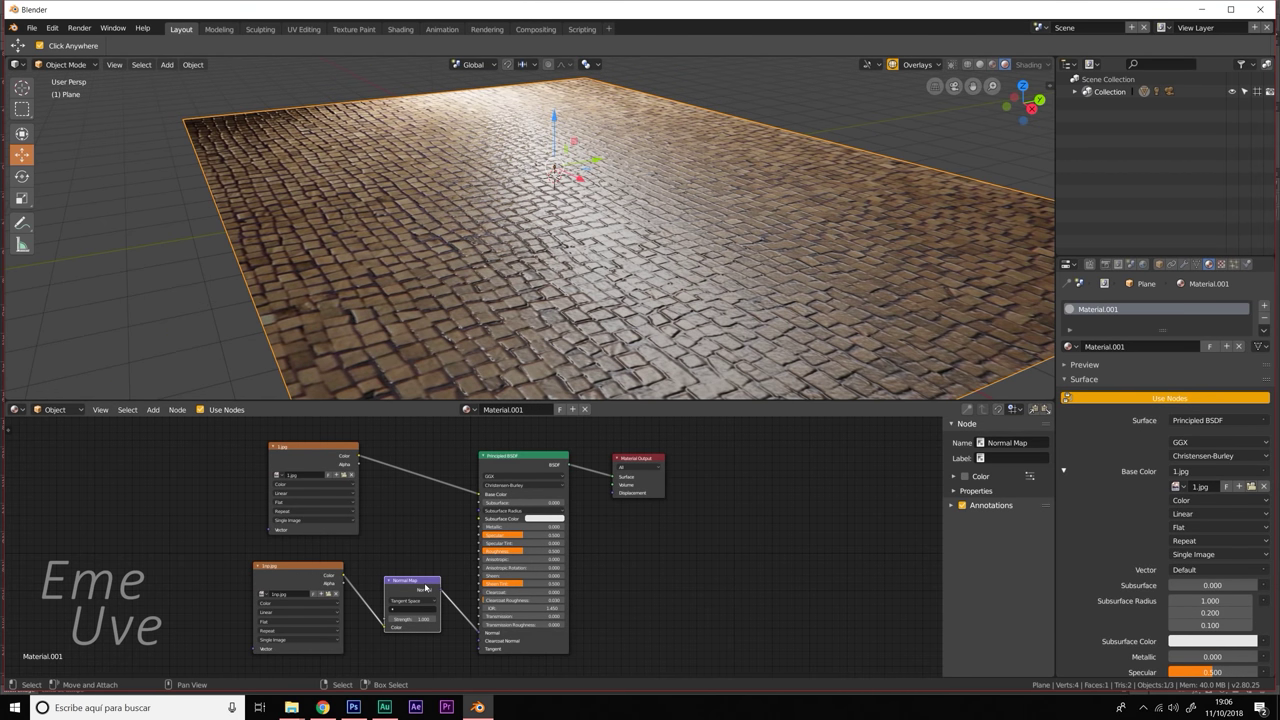
left_click_drag(411, 619, 418, 619)
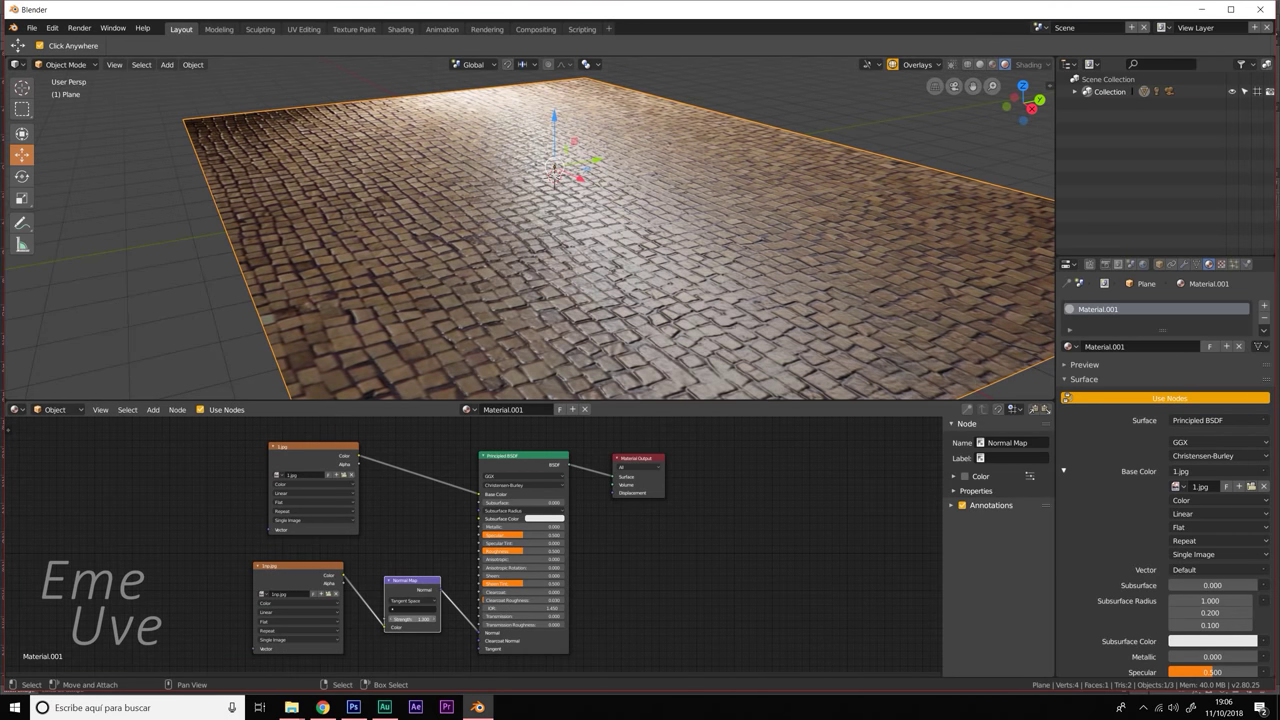
middle_click_drag(638, 362, 622, 372)
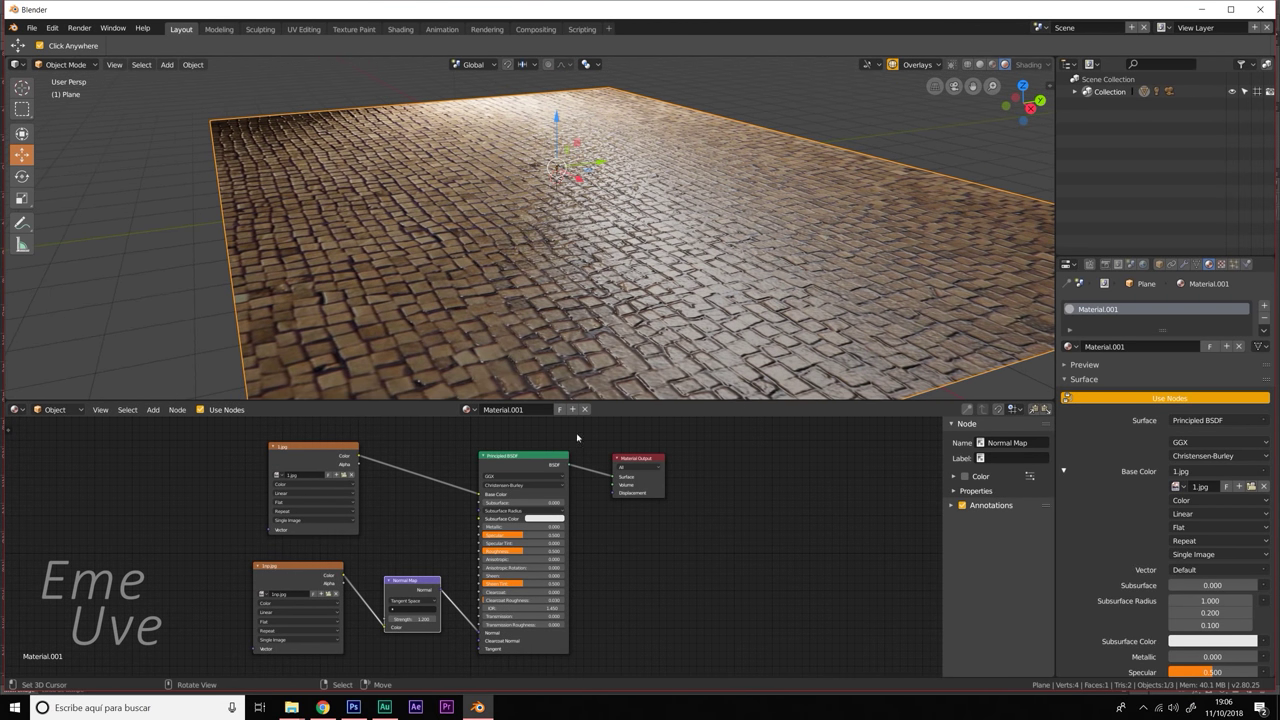
left_click_drag(522, 551, 505, 551)
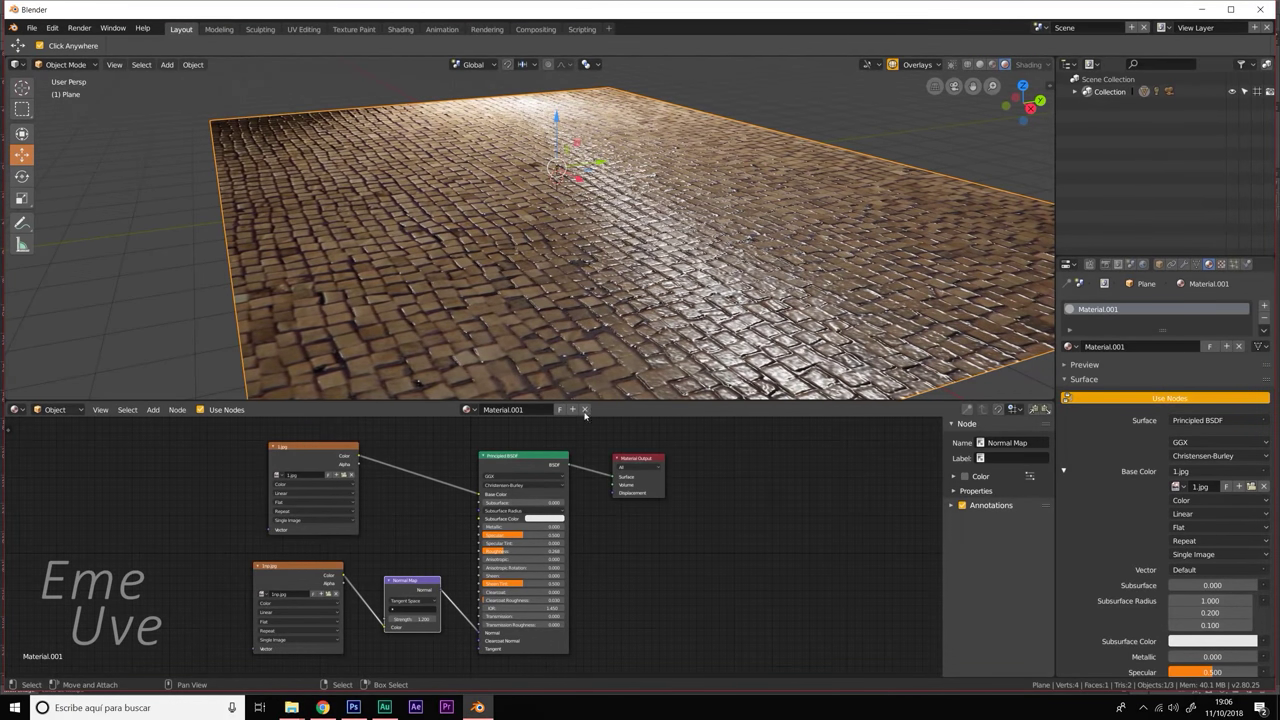
- Orbit and zoom around the plane to inspect the glossy, bumpy cobbles
mouse_move(614, 365)
middle_mouse_down()
mouse_move(636, 378)
mouse_move(759, 279)
middle_mouse_up()
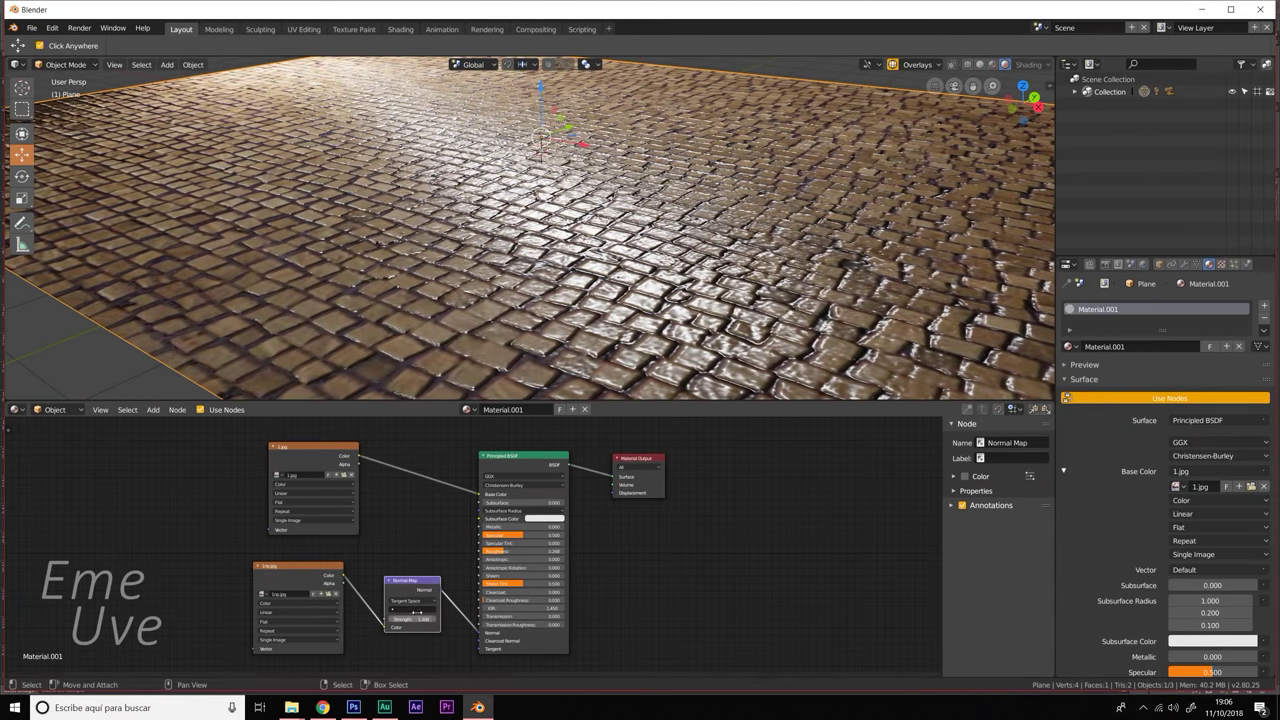
mouse_move(560, 330)
middle_mouse_down()
mouse_move(614, 348)
mouse_move(668, 308)
mouse_move(738, 286)
mouse_move(744, 295)
mouse_move(698, 325)
mouse_move(852, 321)
middle_mouse_up()
scroll(668, 308, "down", 5)
scroll(670, 303, "up", 5)
middle_click_drag(688, 316, 718, 316)
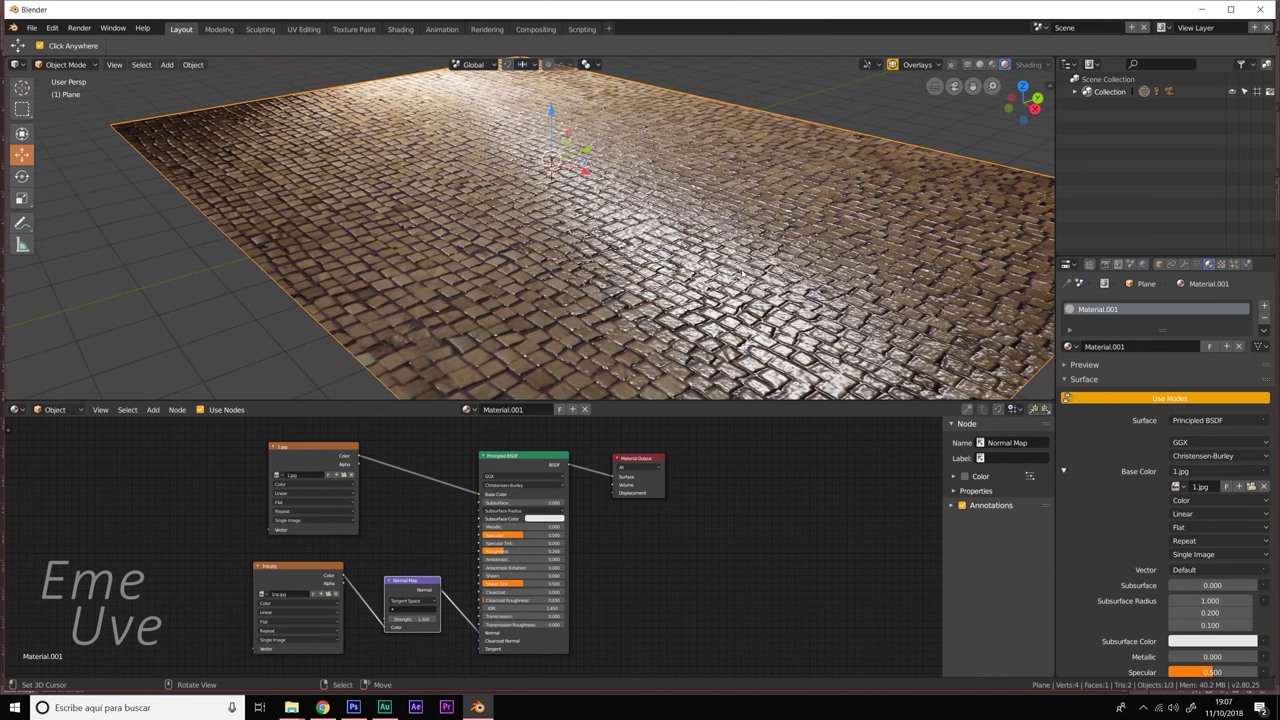
scroll(771, 292, "up", 2)
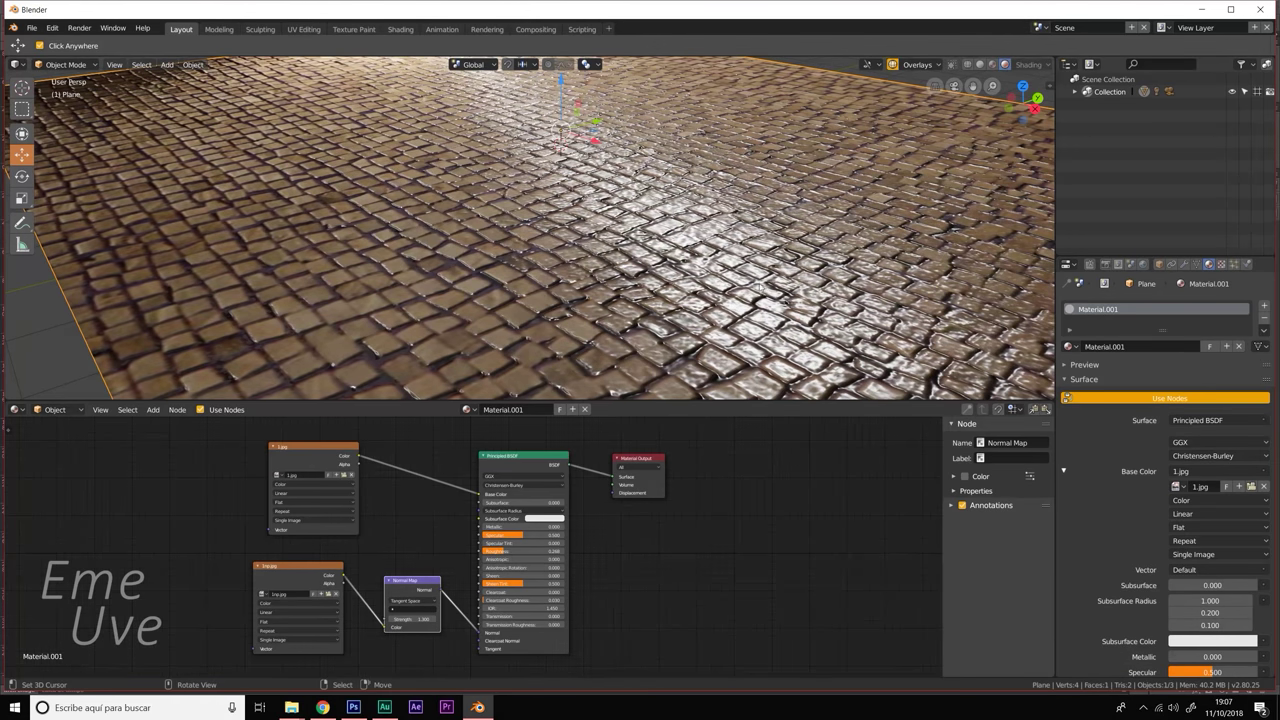
middle_click_drag(760, 290, 764, 322)
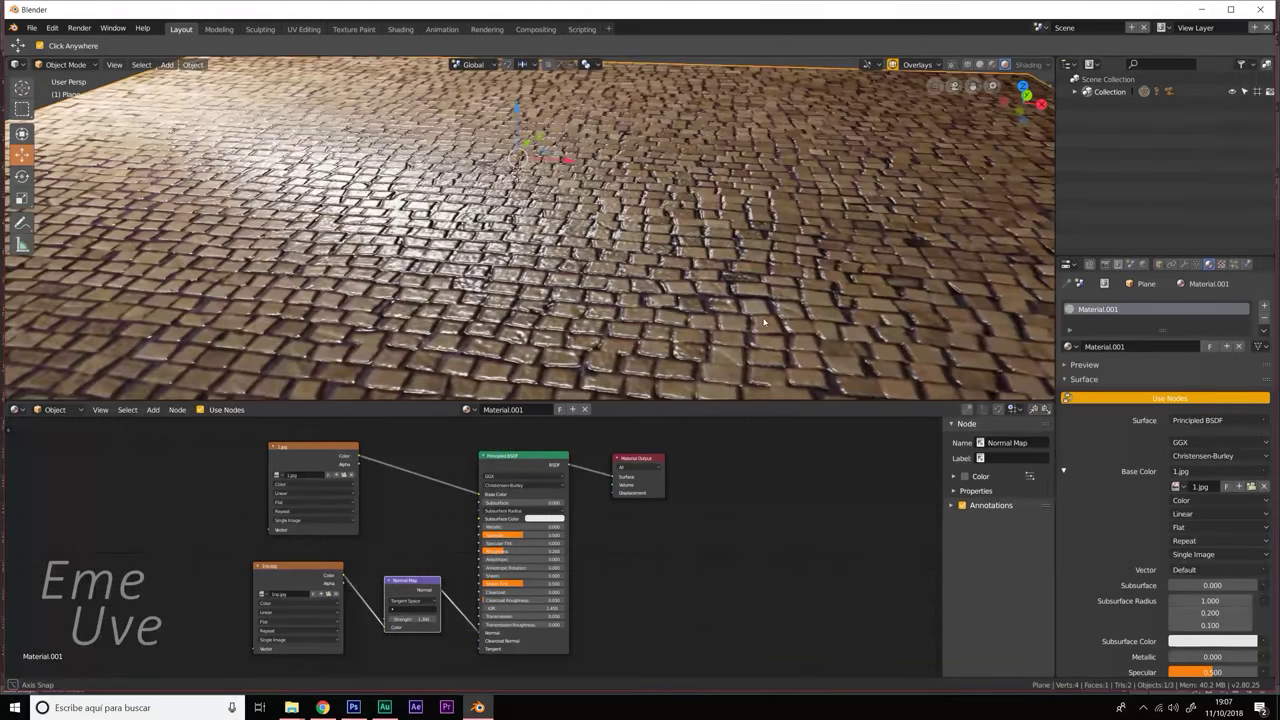
middle_click_drag(764, 322, 700, 322)
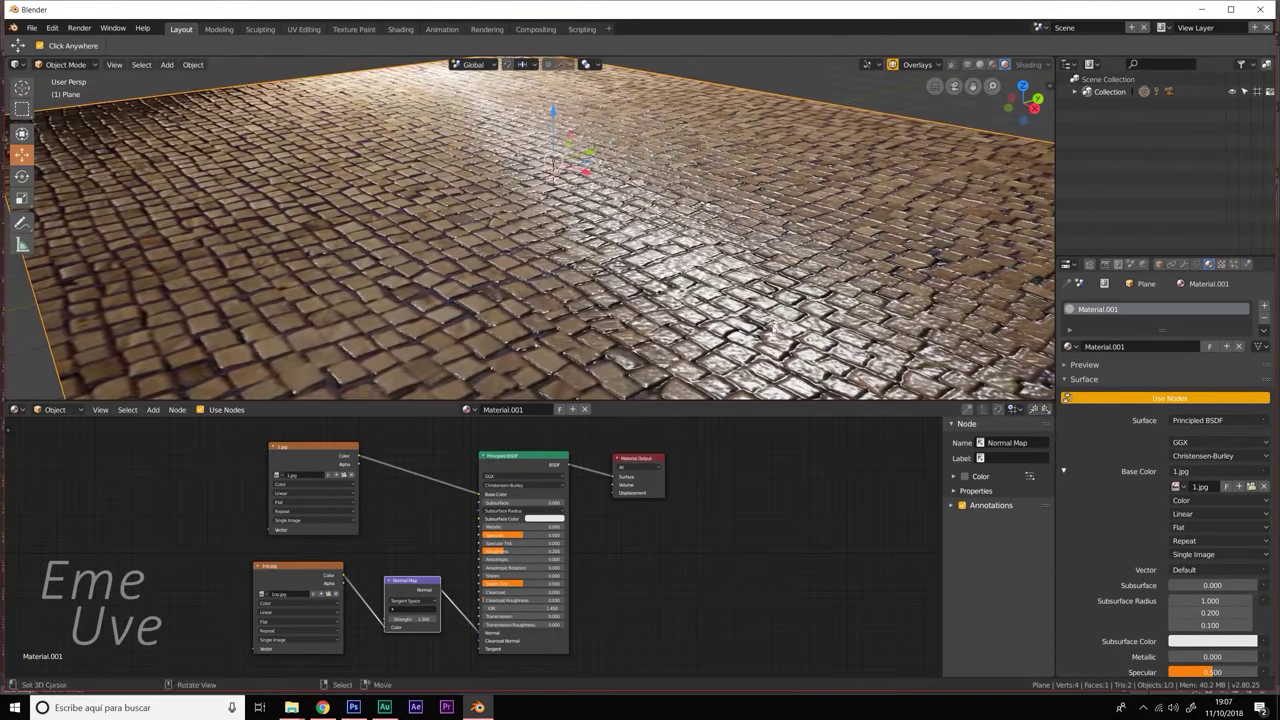
scroll(785, 283, "down", 1)
scroll(780, 286, "down", 1)
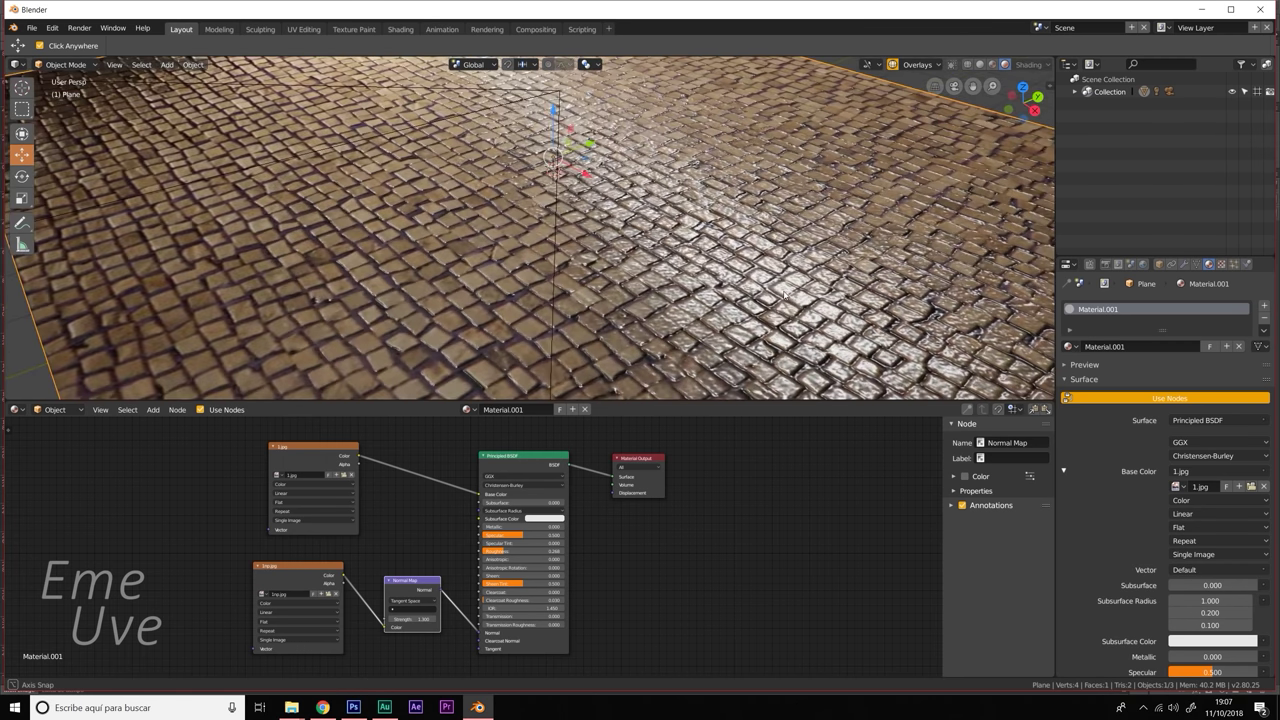
scroll(773, 290, "down", 1)
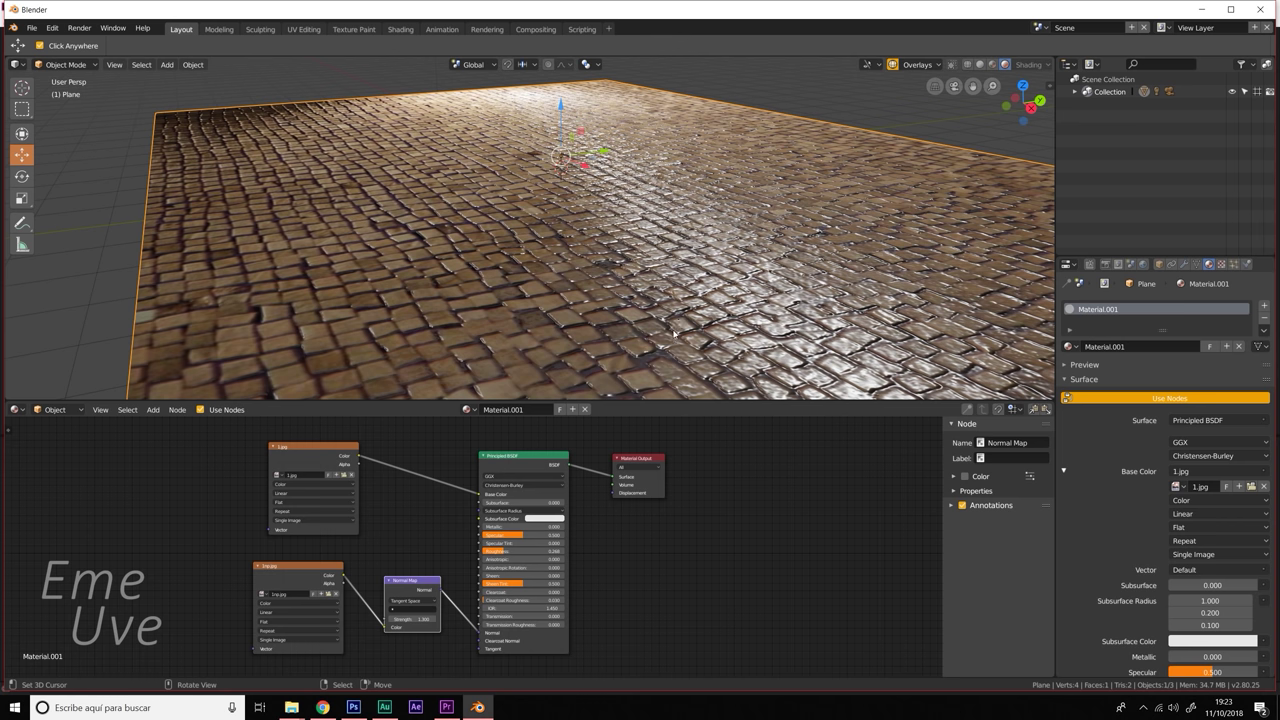
middle_click_drag(698, 334, 680, 336)
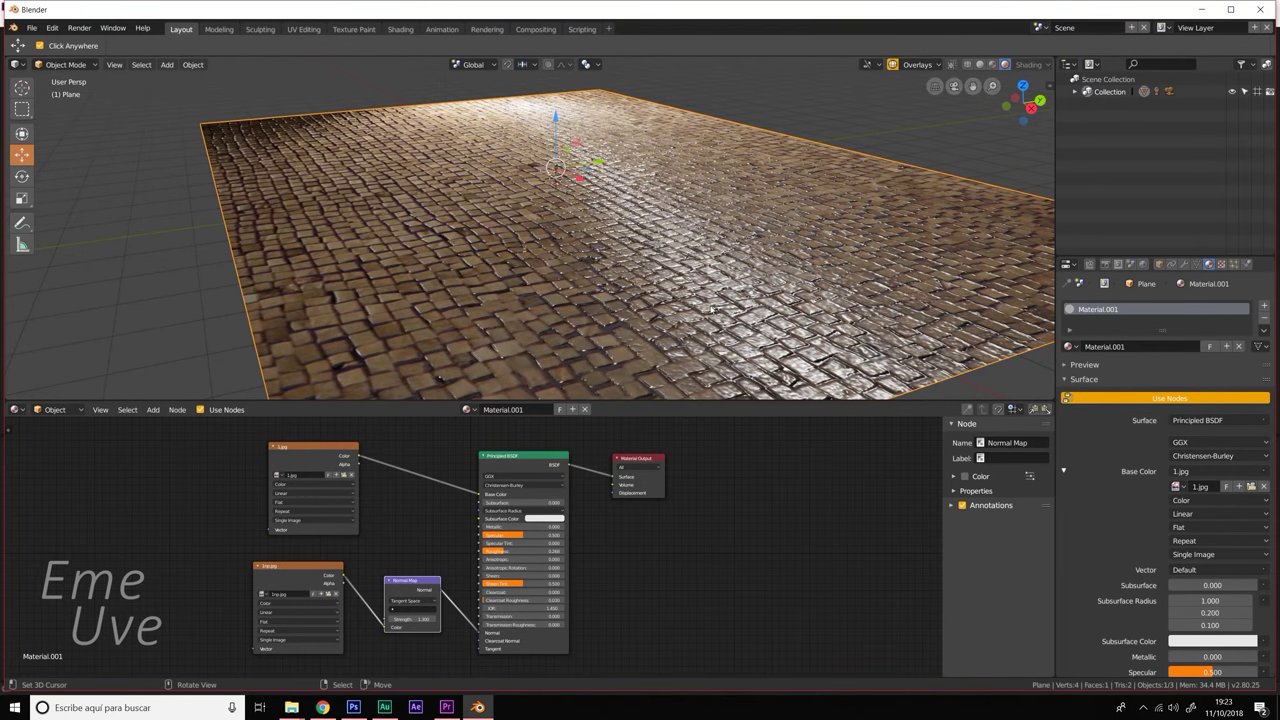
middle_click_drag(712, 311, 622, 246)
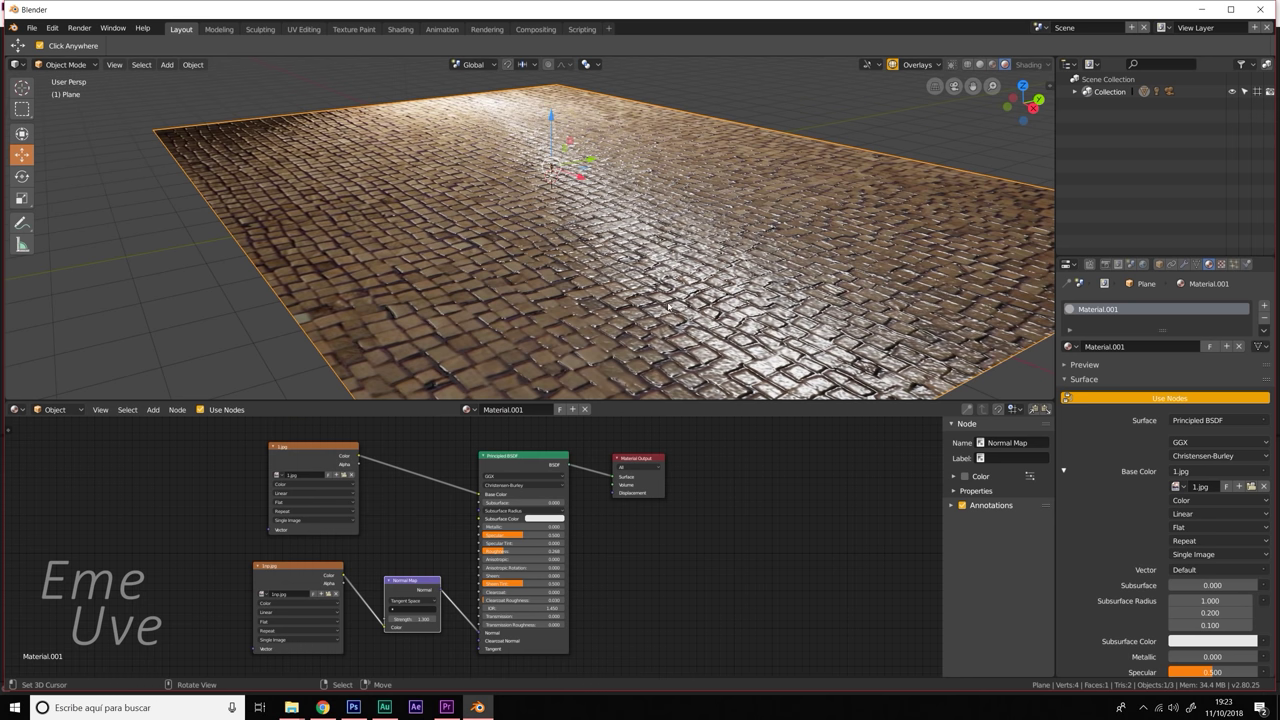
scroll(668, 307, "up", 1)
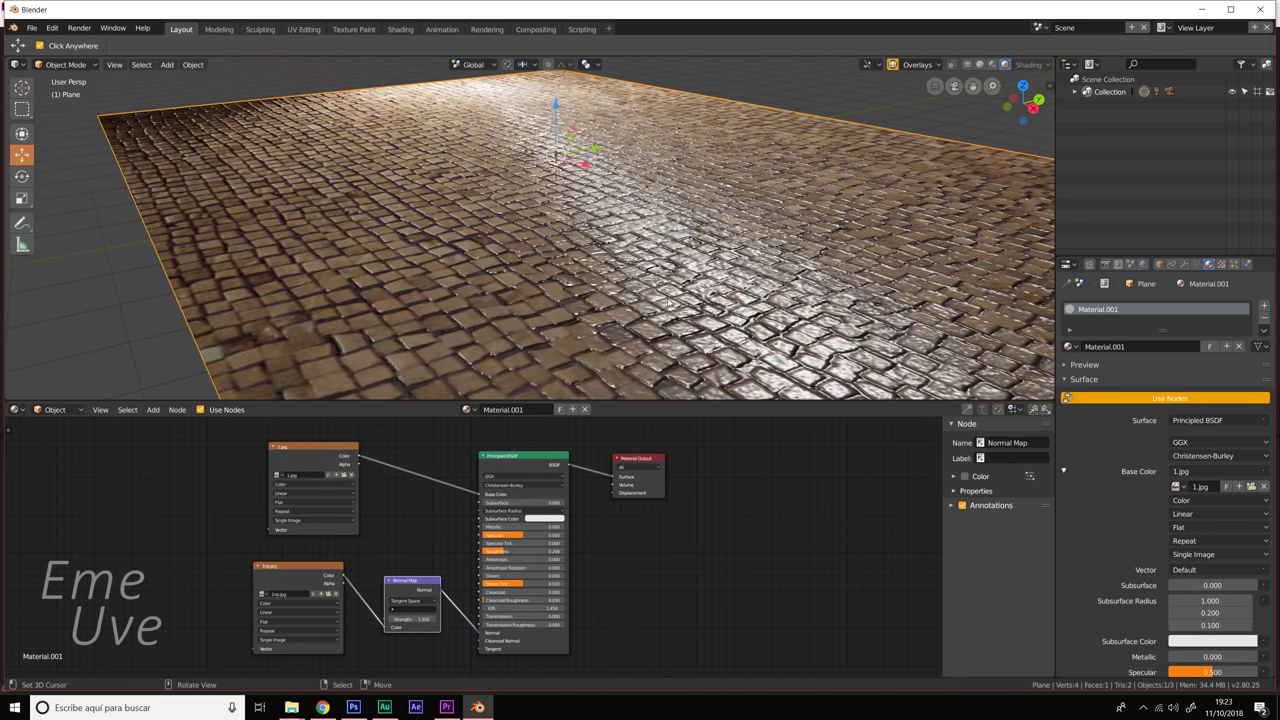
- Set the 1np.jpg node's Color Space to Non-Color Data, then orbit and zoom to check the shading
left_click(290, 603)
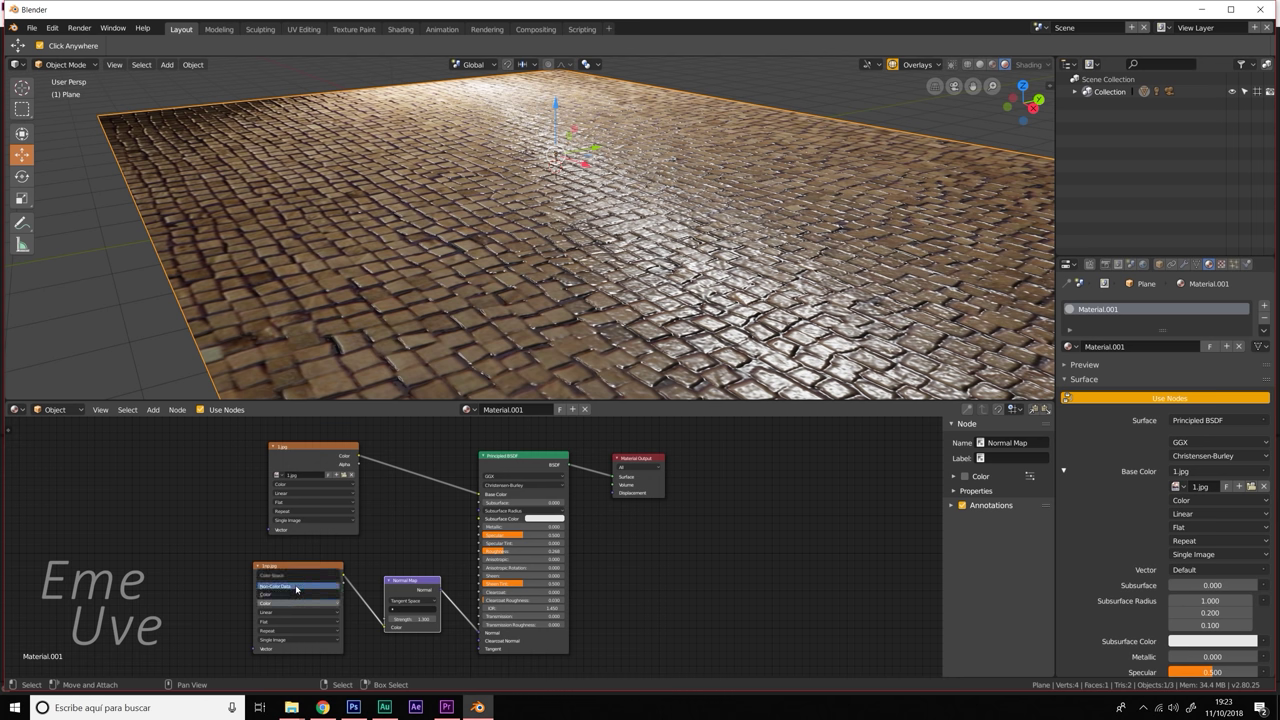
left_click(296, 590)
mouse_move(620, 285)
middle_mouse_down()
mouse_move(654, 300)
mouse_move(575, 292)
middle_mouse_up()
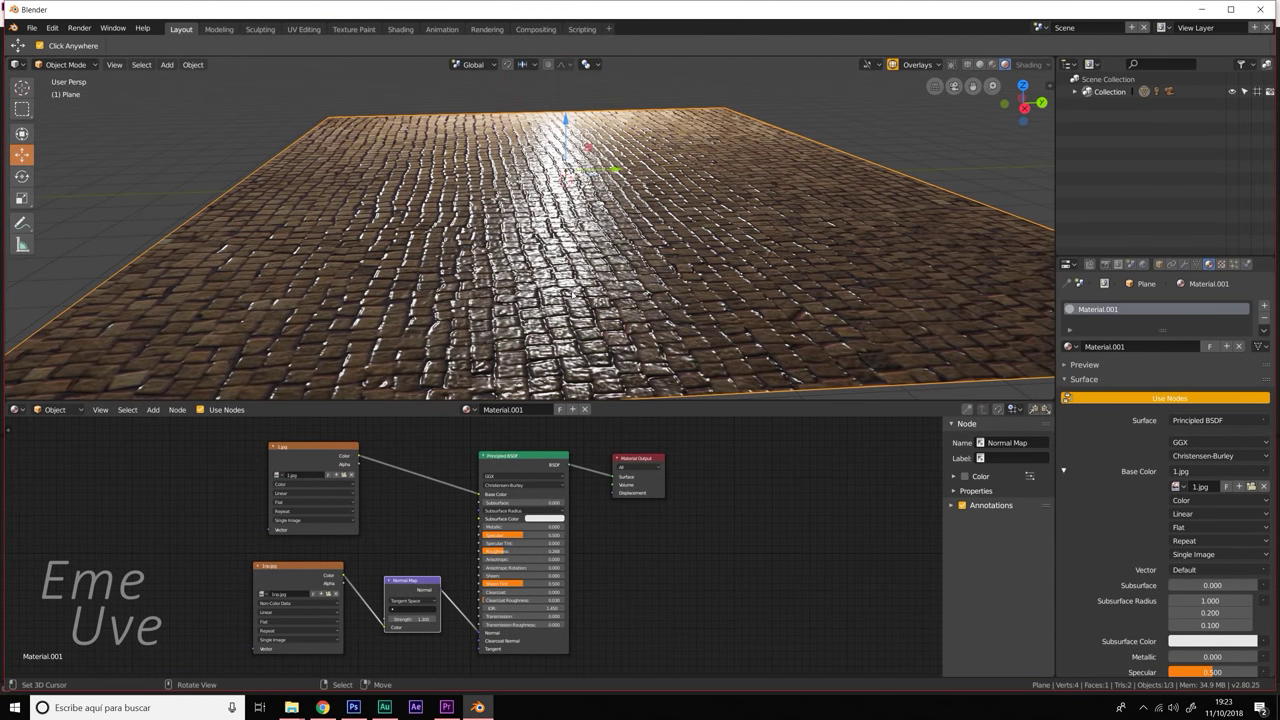
middle_click_drag(614, 168, 603, 166)
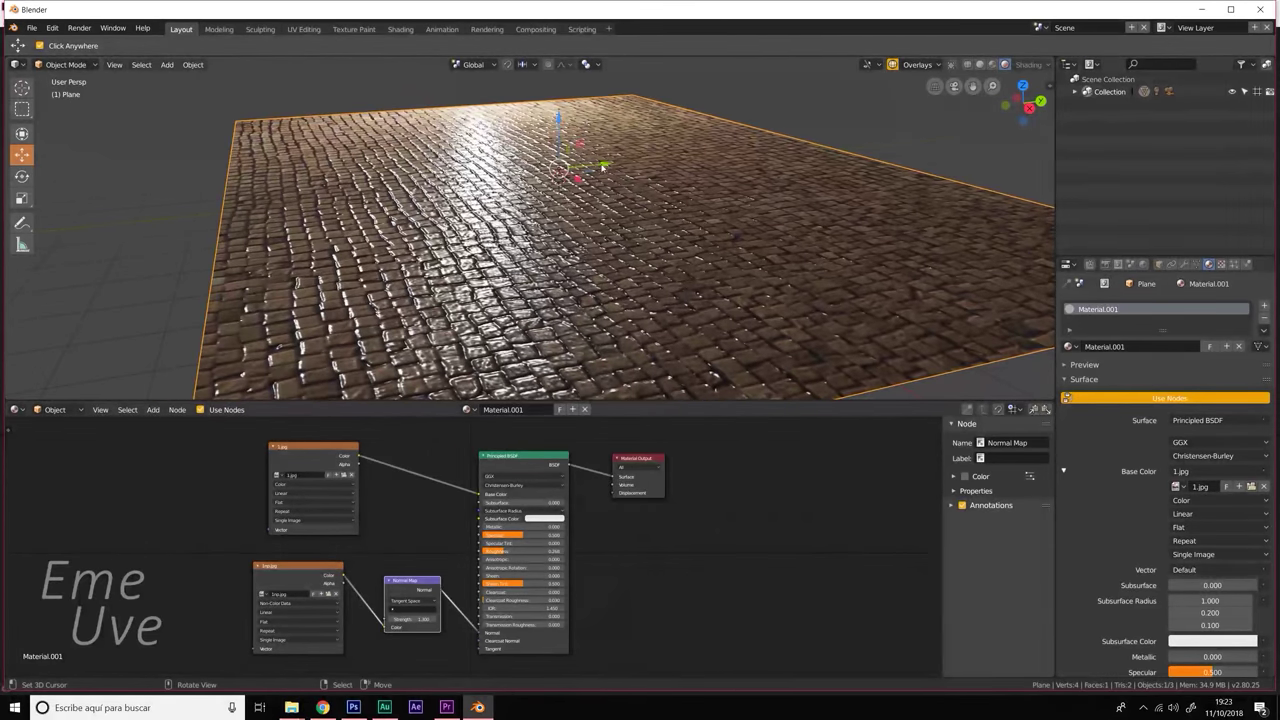
scroll(603, 166, "up", 3)
scroll(603, 166, "up", 2)
scroll(603, 166, "up", 1)
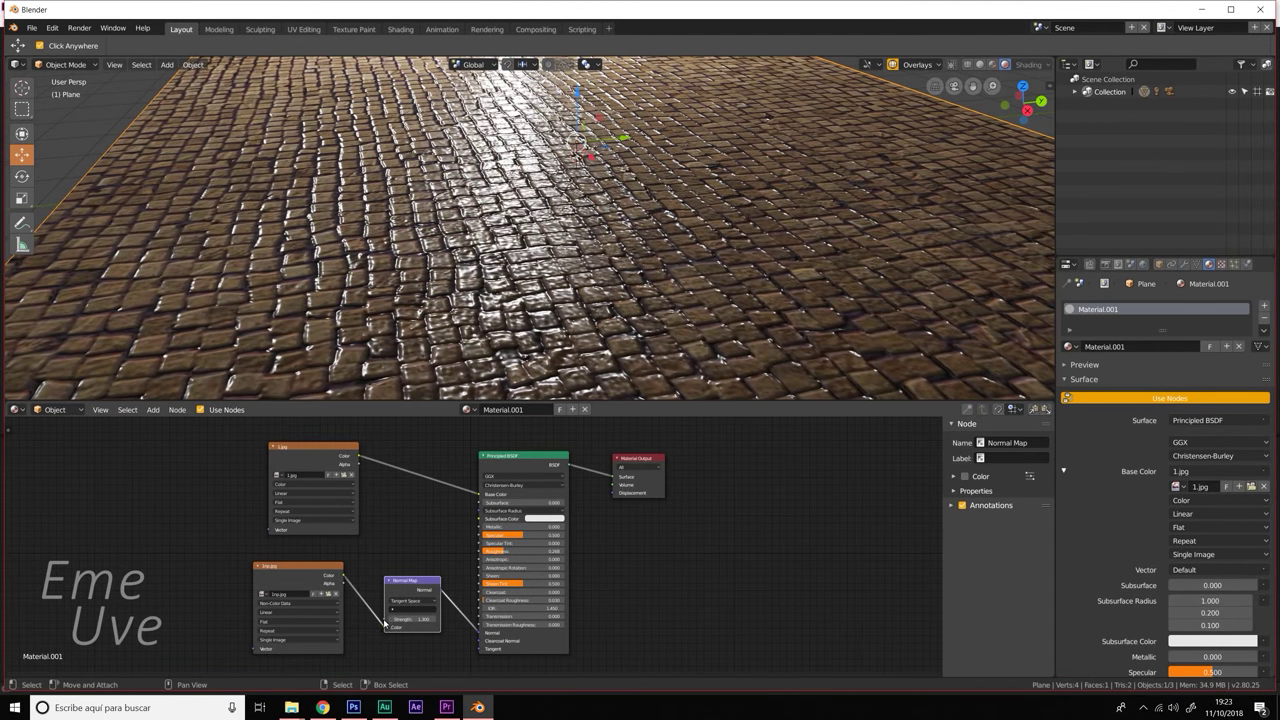
middle_click_drag(530, 230, 560, 220)
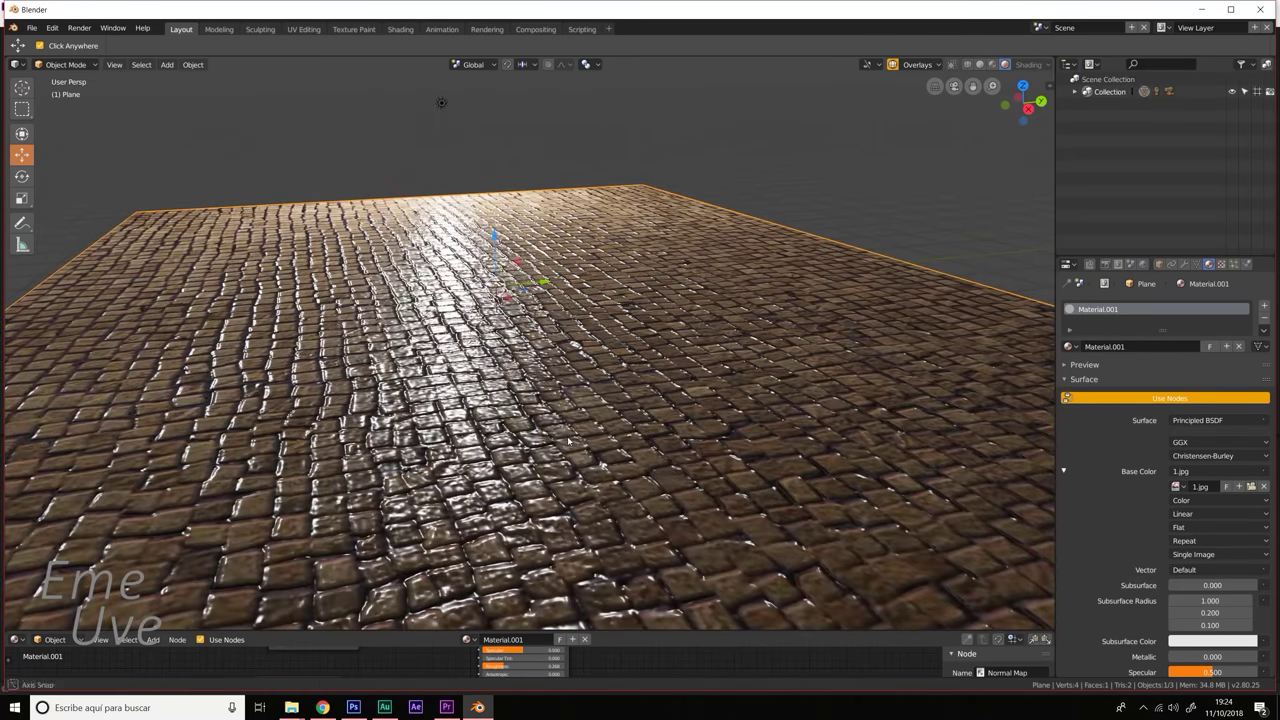
- Orbit steadily around the shiny cobblestone plane
mouse_move(568, 440)
middle_mouse_down()
mouse_move(619, 437)
mouse_move(516, 441)
mouse_move(671, 447)
middle_mouse_up()
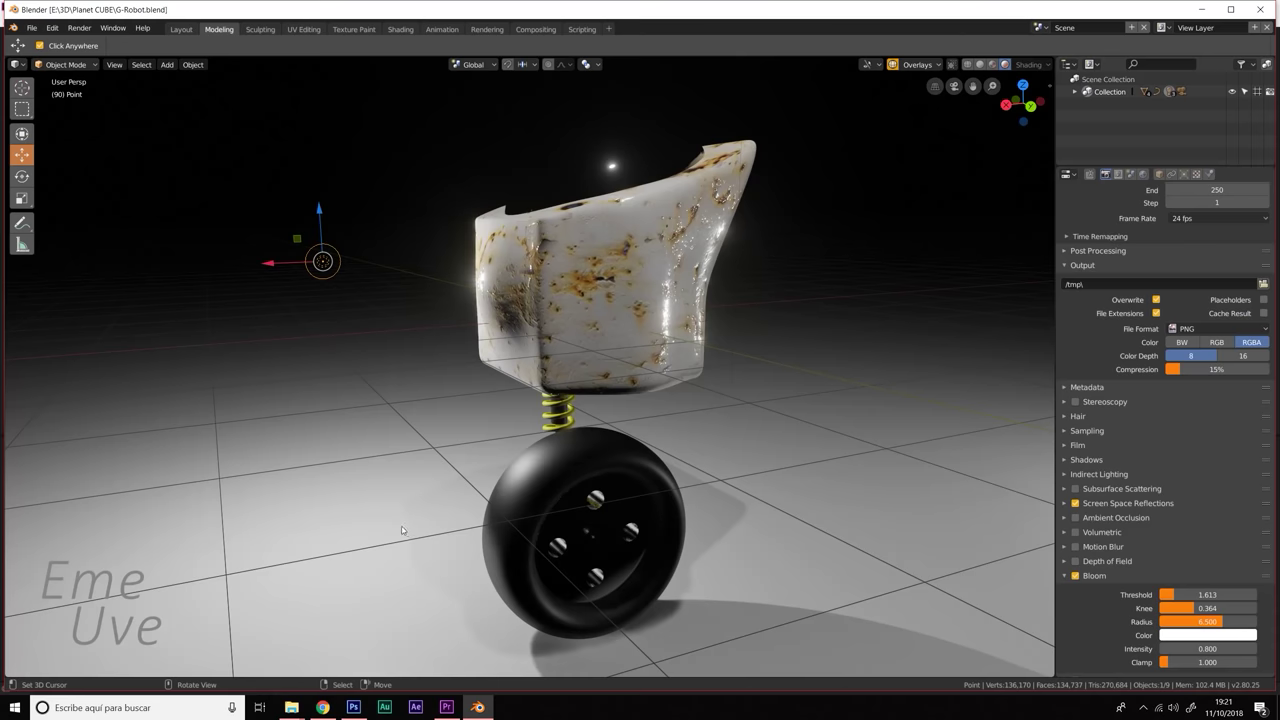
mouse_move(394, 531)
middle_mouse_down()
mouse_move(452, 531)
mouse_move(389, 527)
mouse_move(549, 345)
middle_mouse_up()
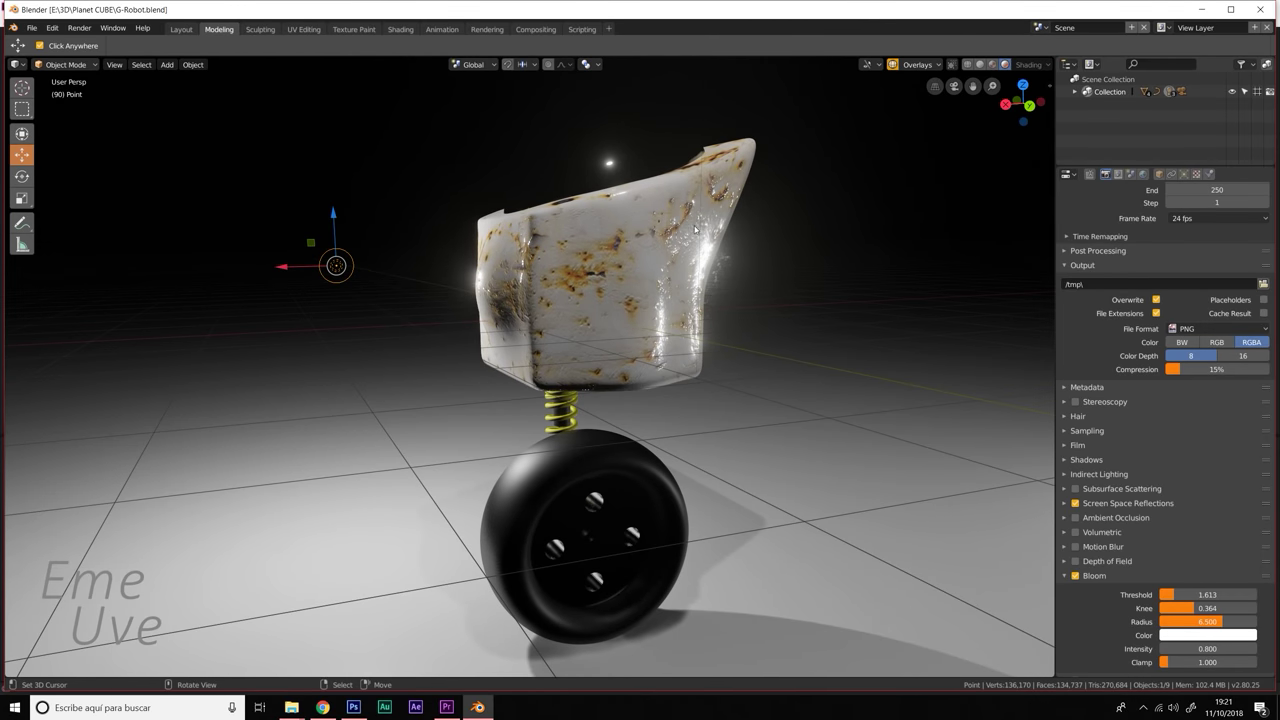
mouse_move(624, 333)
middle_mouse_down()
mouse_move(714, 347)
mouse_move(666, 233)
middle_mouse_up()
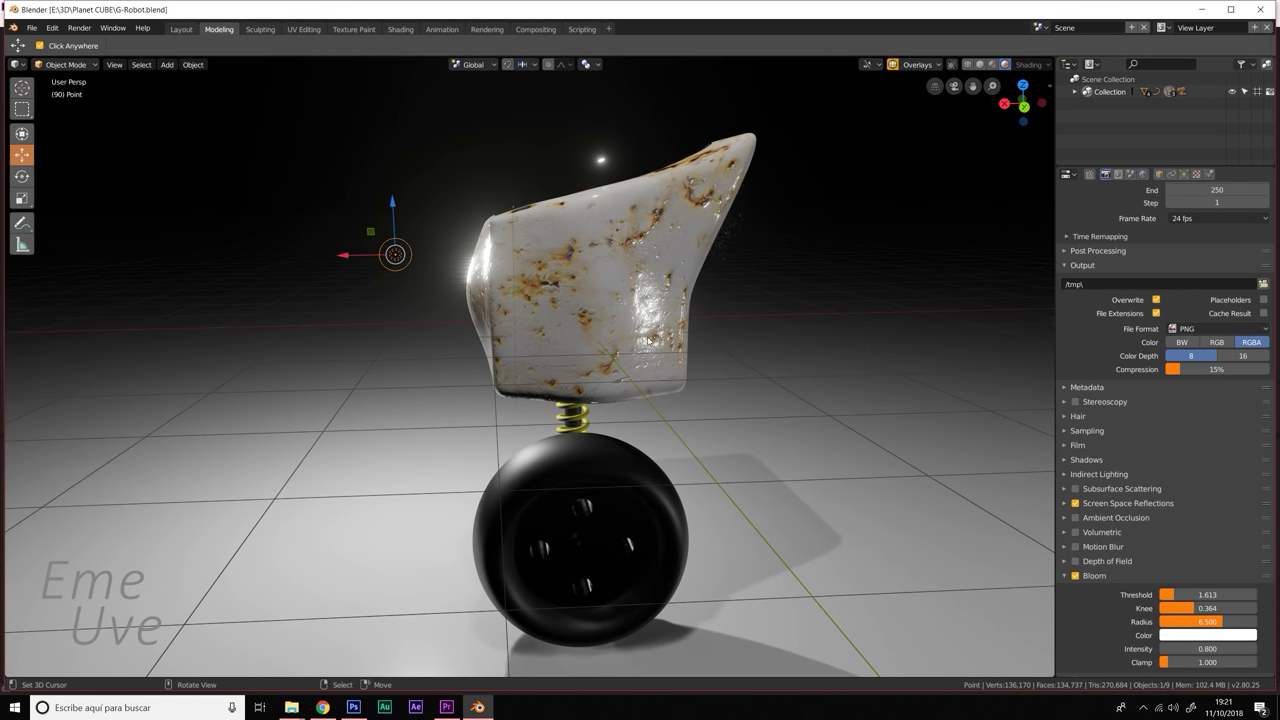
scroll(690, 333, "up", 4)
mouse_move(705, 338)
middle_mouse_down()
mouse_move(727, 340)
mouse_move(647, 327)
middle_mouse_up()
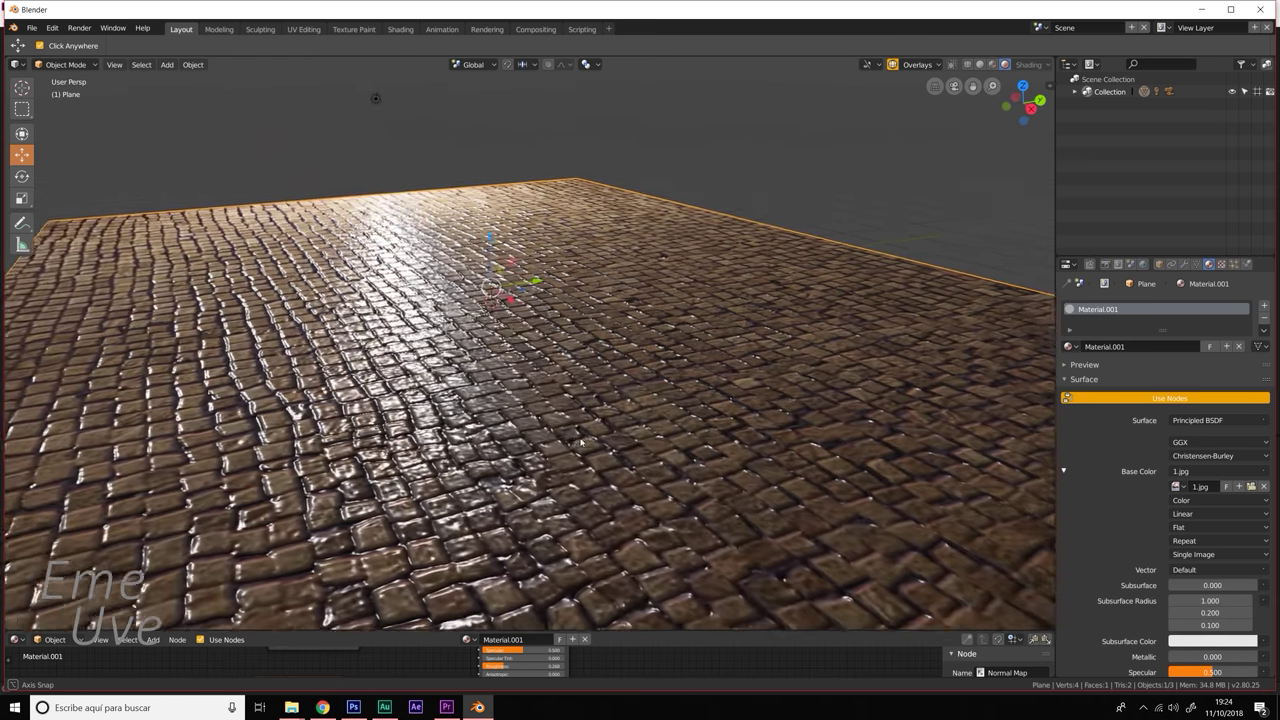
mouse_move(571, 440)
middle_mouse_down()
mouse_move(623, 437)
mouse_move(517, 442)
middle_mouse_up()
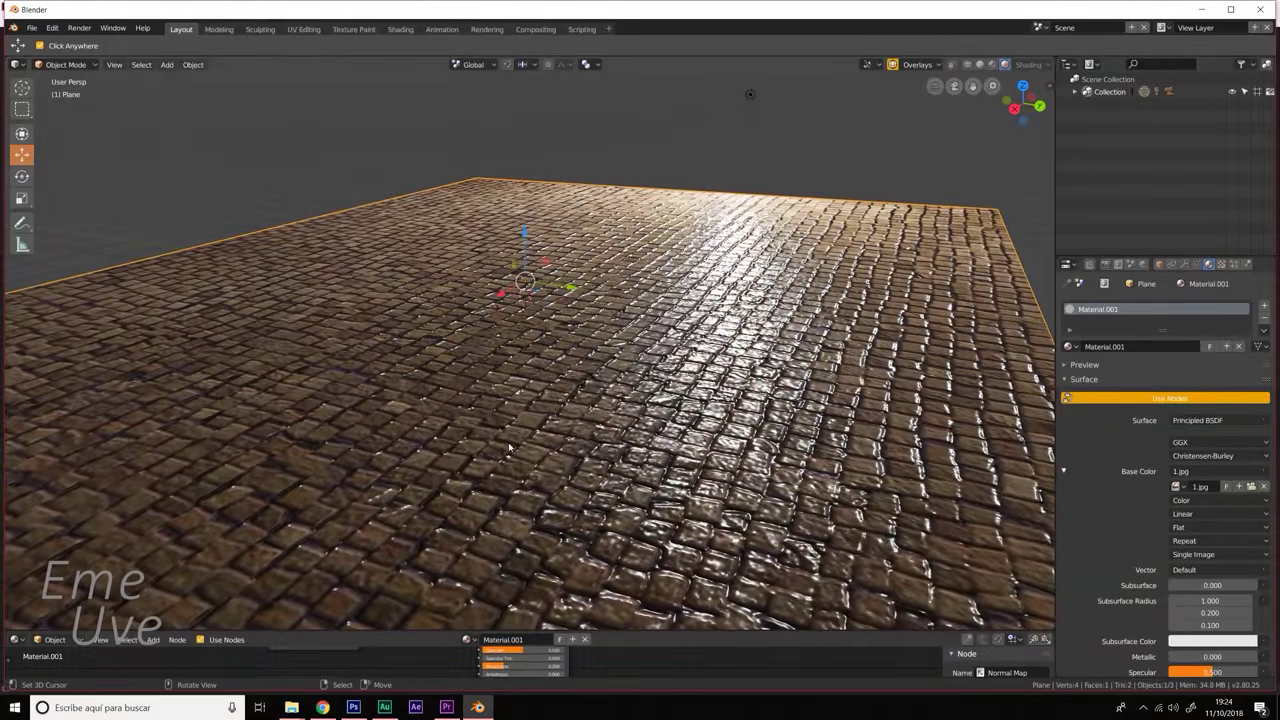
middle_click_drag(509, 449, 674, 453)
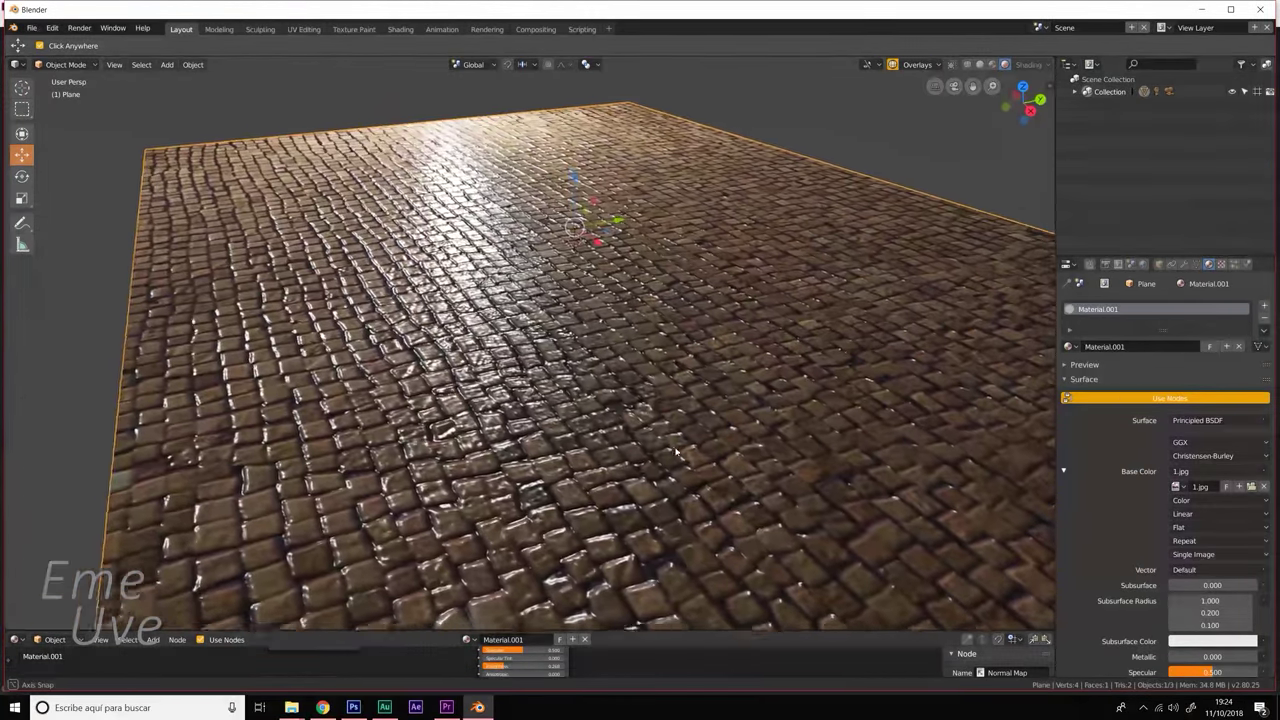